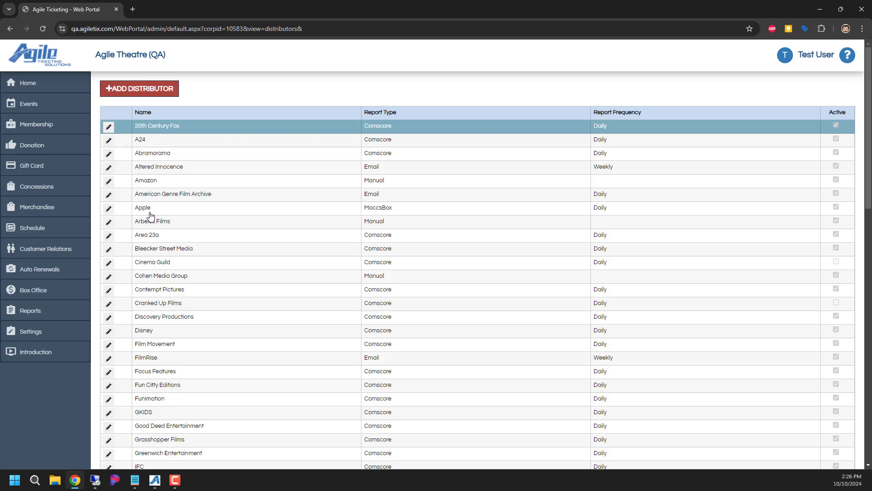
- Start a new distributor and name it John's Films
click(137, 90)
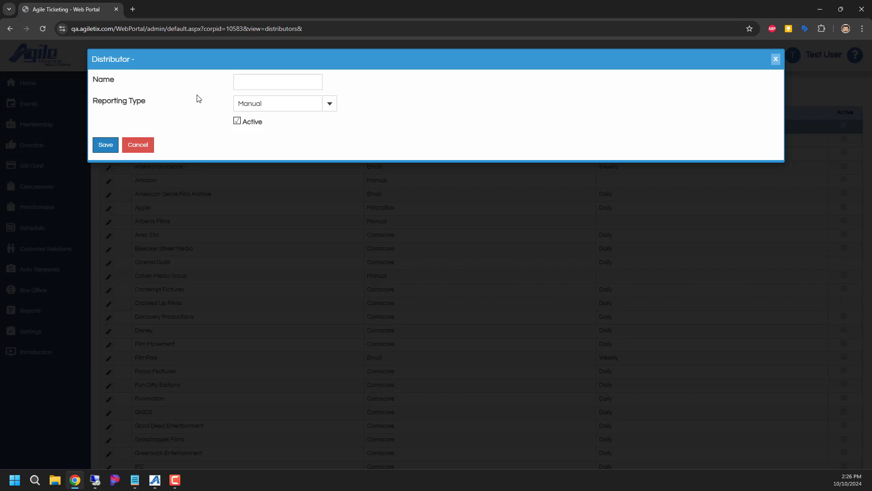
click(257, 83)
text(John's Films)
- Try the Email and ComScore reporting types for the new distributor, checking the reporting frequency choices for Email
click(333, 109)
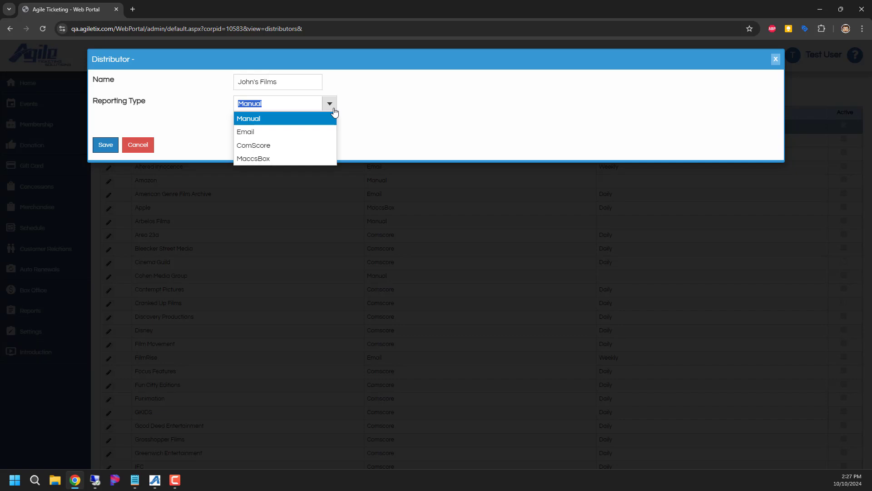
click(308, 132)
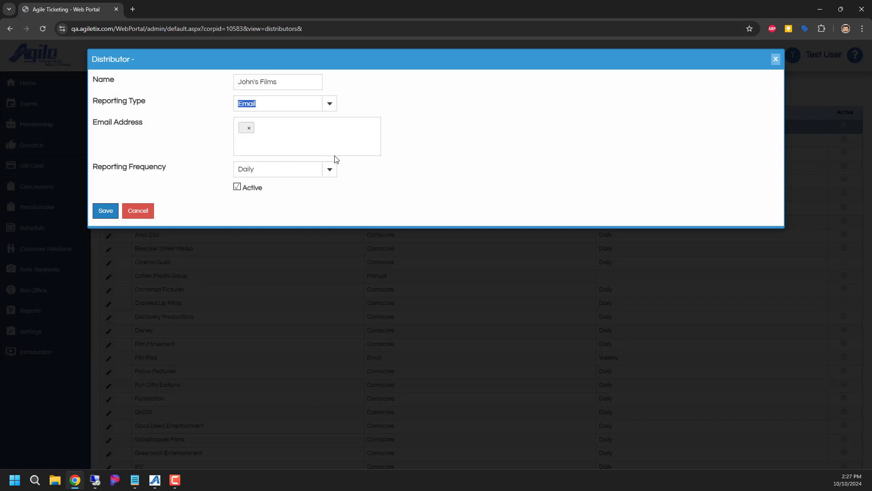
click(330, 169)
click(332, 173)
click(330, 105)
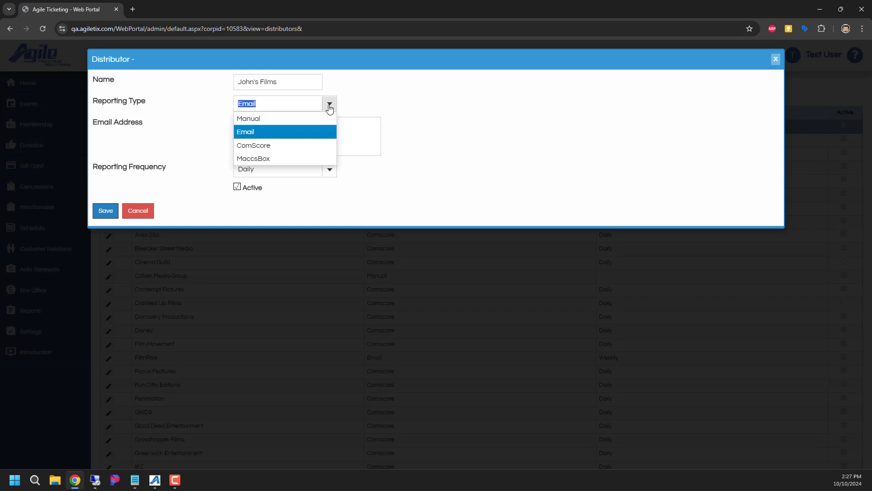
click(298, 146)
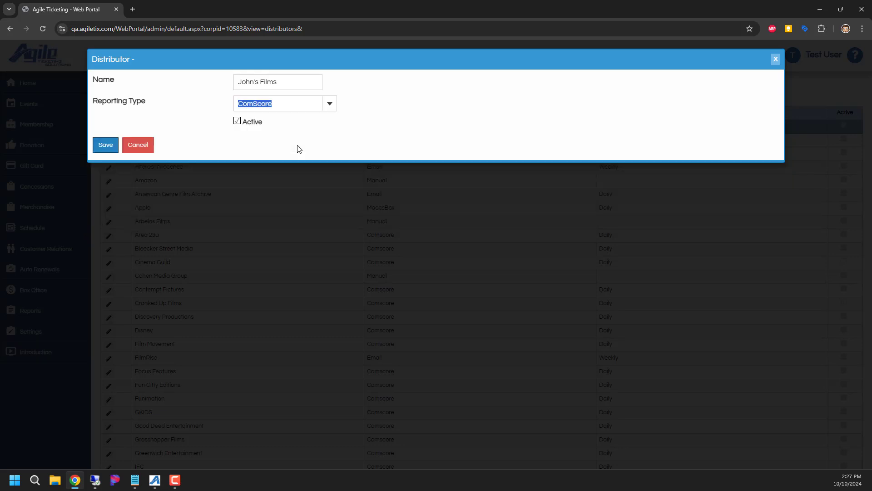
- Set the distributor's reporting type to MaccsBox and save the new distributor
click(330, 104)
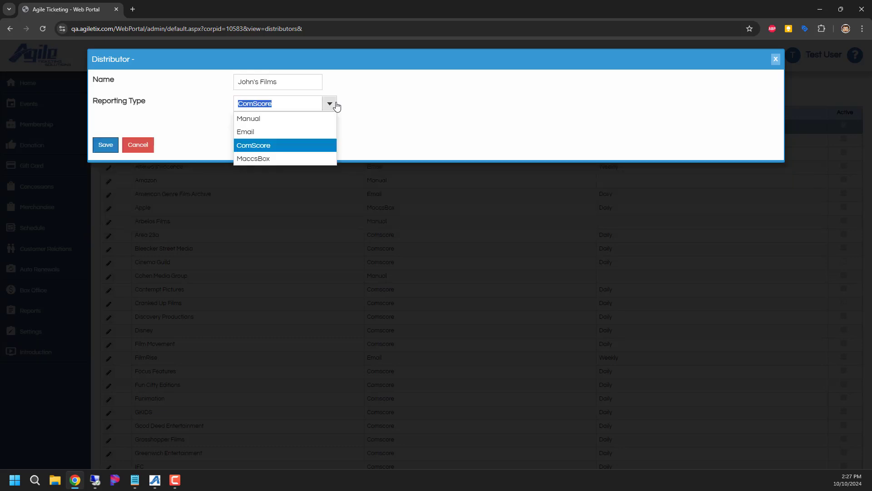
click(296, 159)
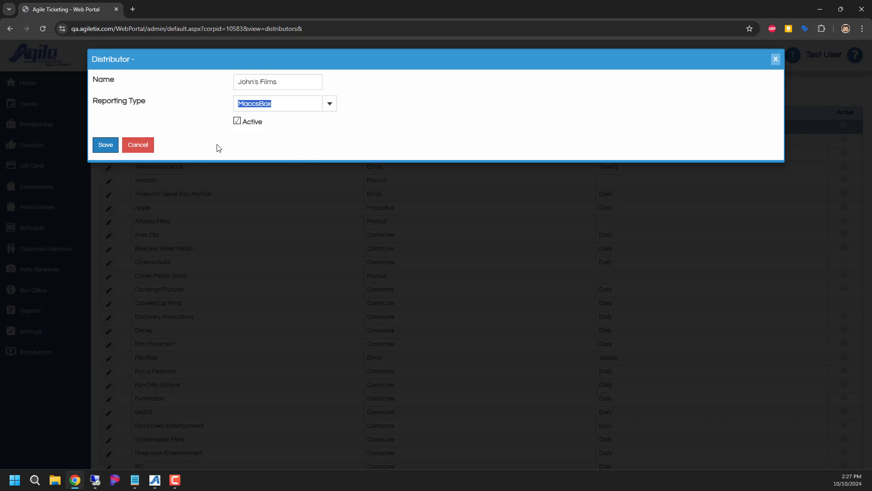
click(97, 145)
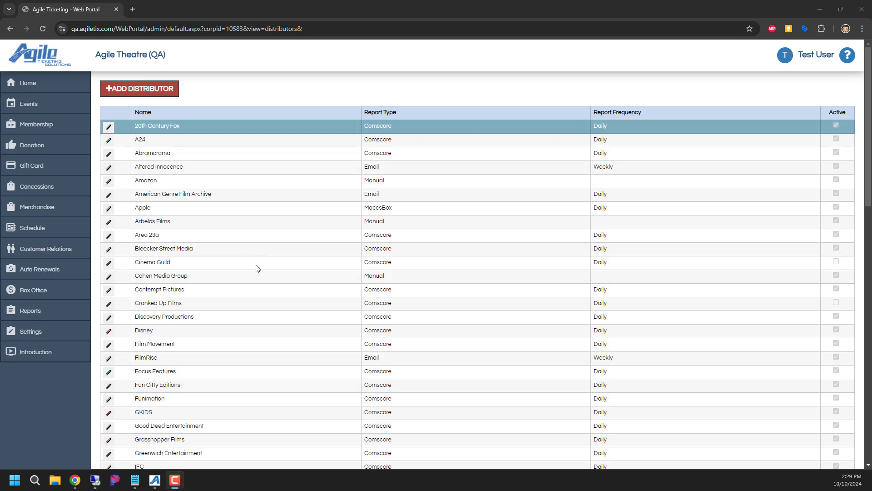
- Find the show Die Hard in the list of shows and open it for editing
click(35, 106)
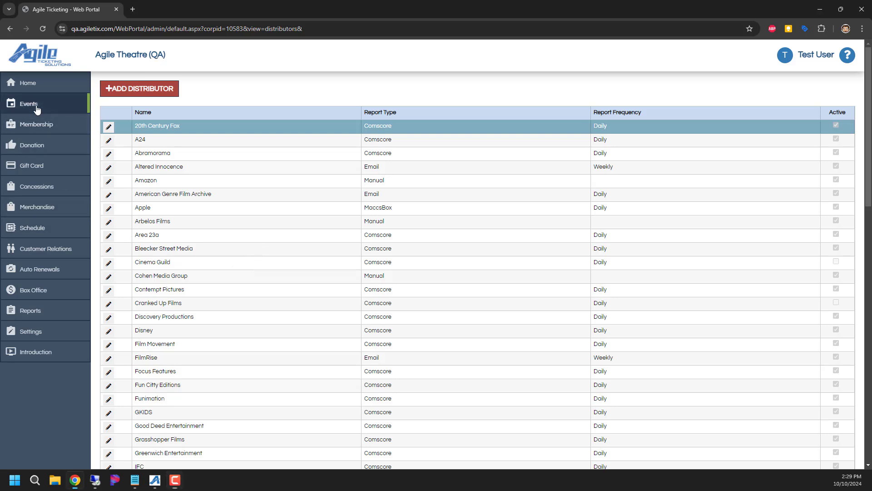
click(37, 159)
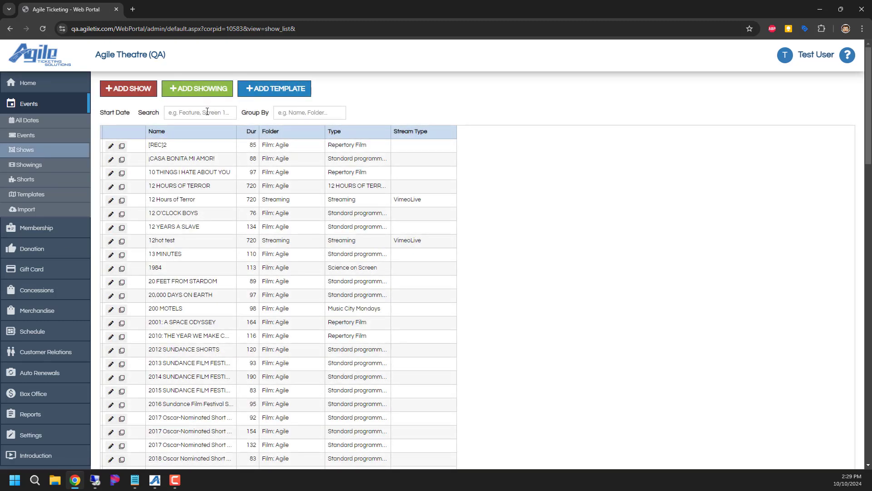
text(Die Hard)
click(109, 146)
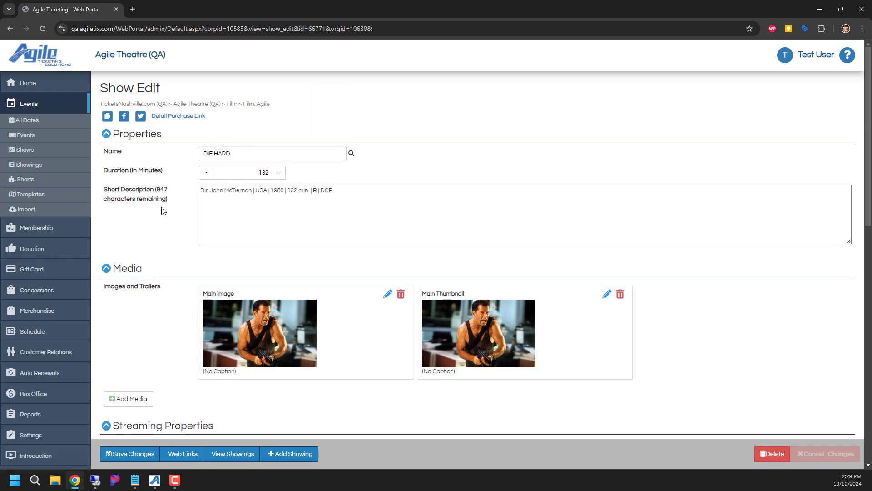
- Assign John's Films as the distributor of the Die Hard show
scroll(179, 211, down, 6)
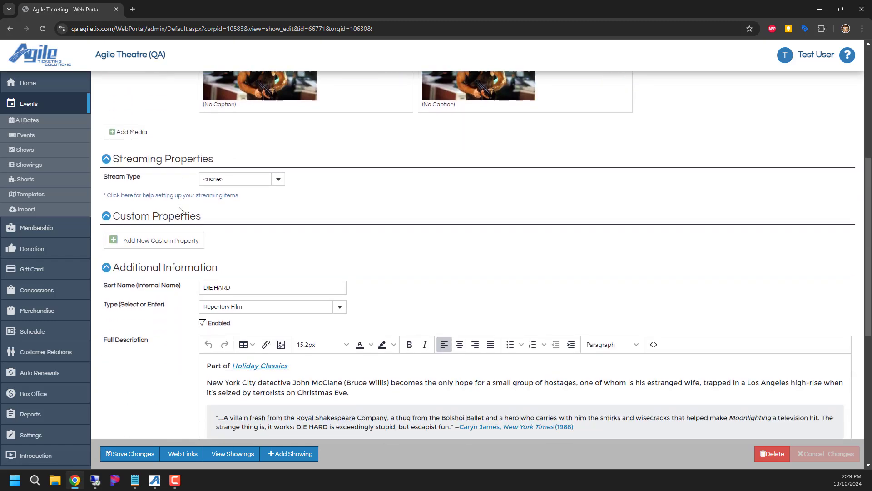
scroll(346, 240, down, 6)
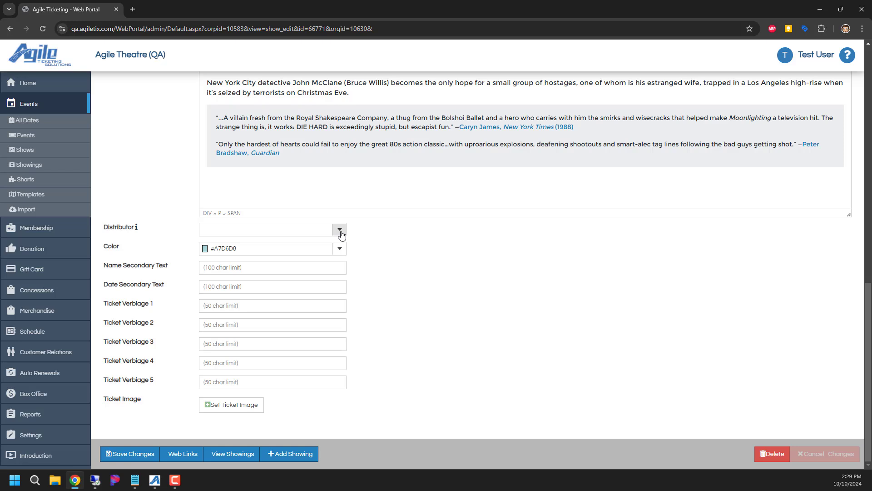
click(340, 230)
scroll(341, 269, down, 10)
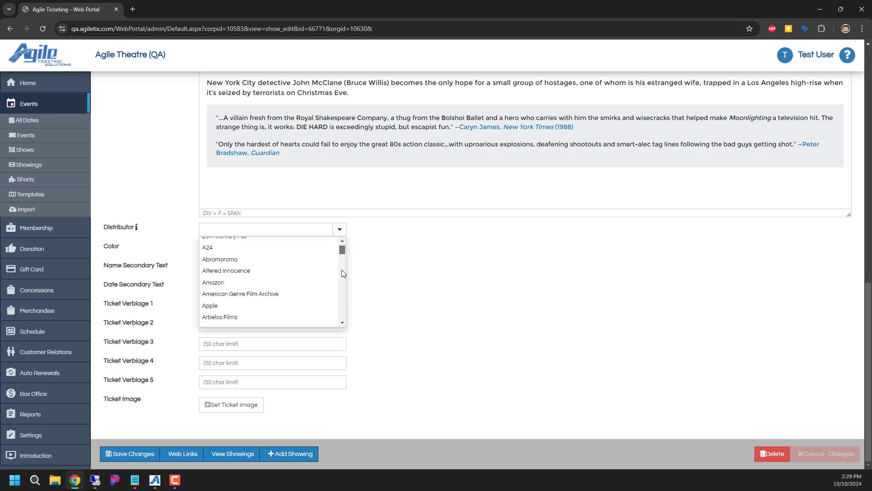
click(255, 320)
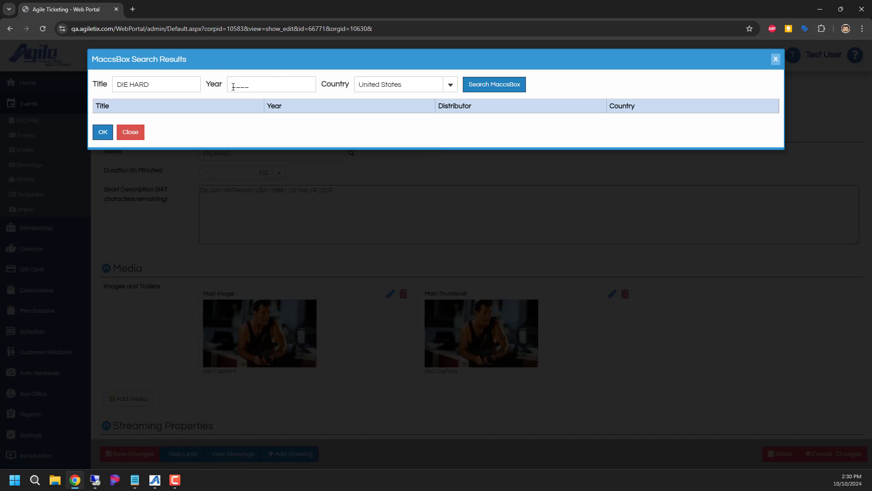
- Search MaccsBox for the title DIE HARD with year 1988 and country United States
drag(230, 85, 263, 83)
text(1988)
click(510, 92)
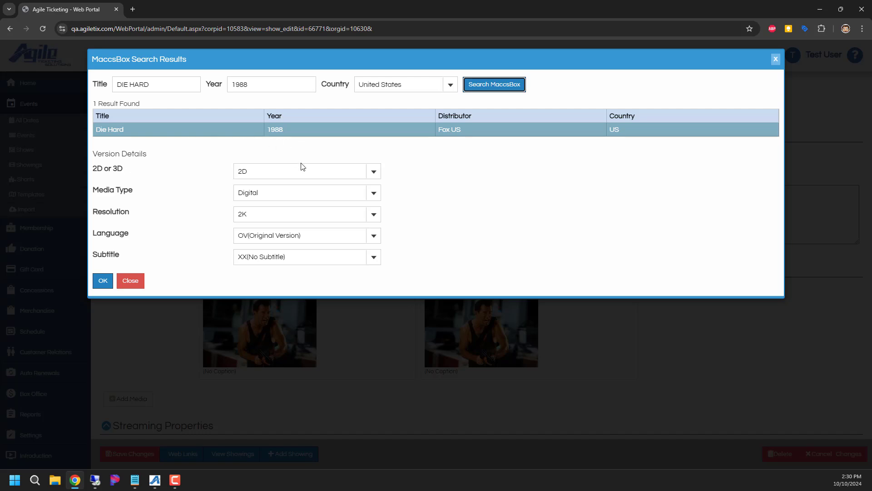
- Review the available 2D or 3D, media type, resolution and language options in the MaccsBox version details
click(374, 172)
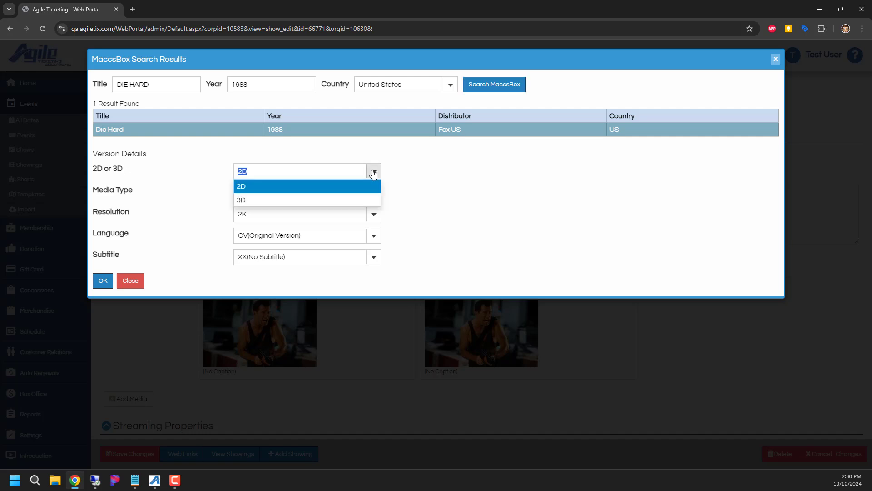
click(374, 173)
click(374, 193)
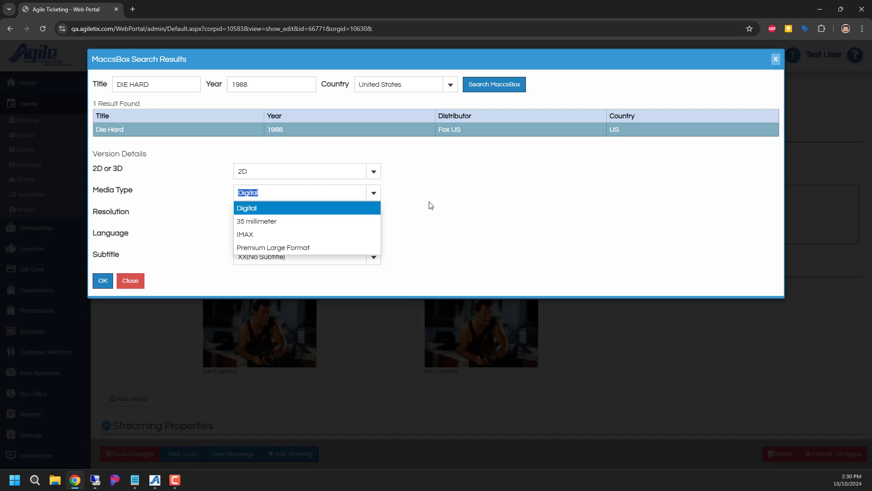
click(429, 207)
click(378, 217)
click(380, 218)
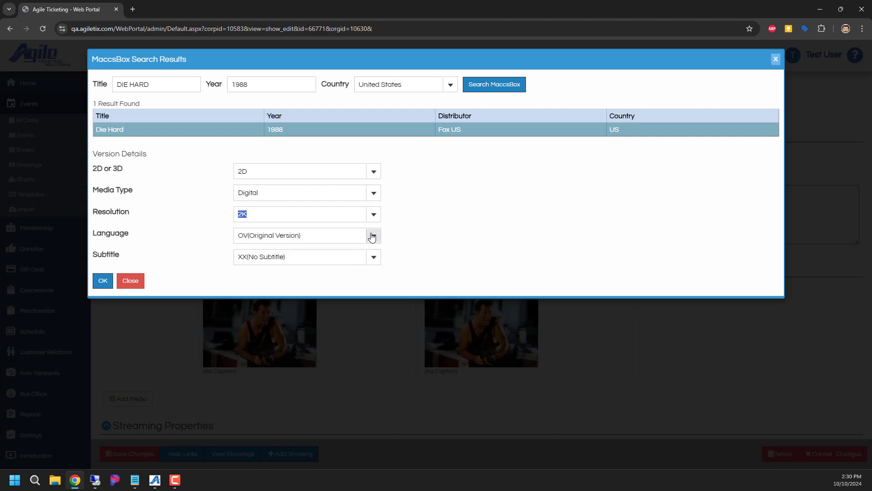
click(374, 236)
click(467, 236)
- Accept the MaccsBox match for Die Hard and save the show's changes
click(100, 284)
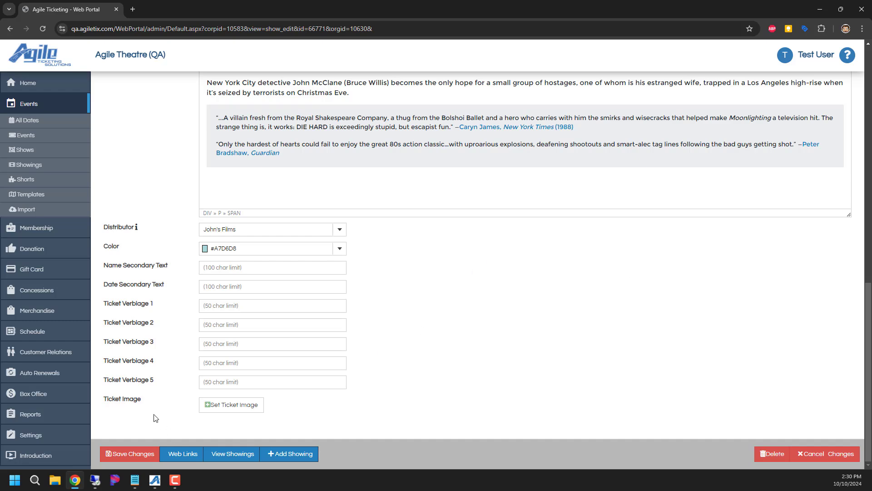
click(123, 454)
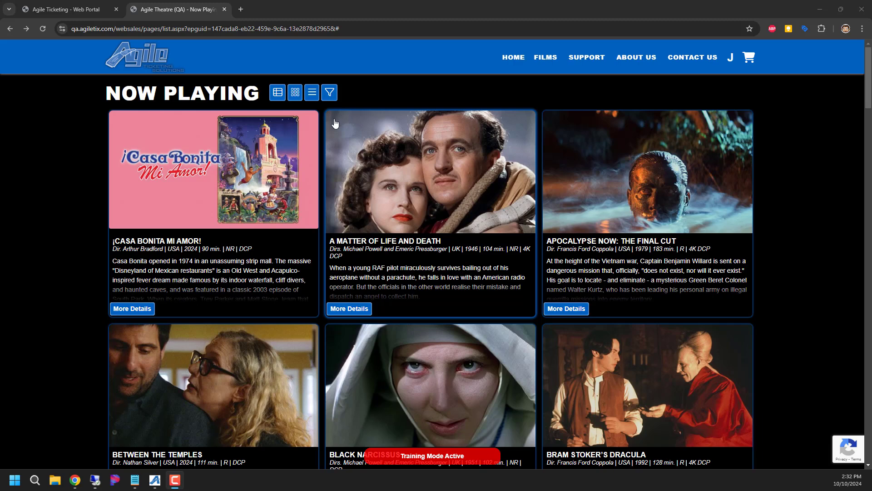
- On the theatre's ticket sales site, start buying tickets for ¡CASA BONITA MI AMOR! on Tue, Oct 15 at 7:15 PM
click(199, 250)
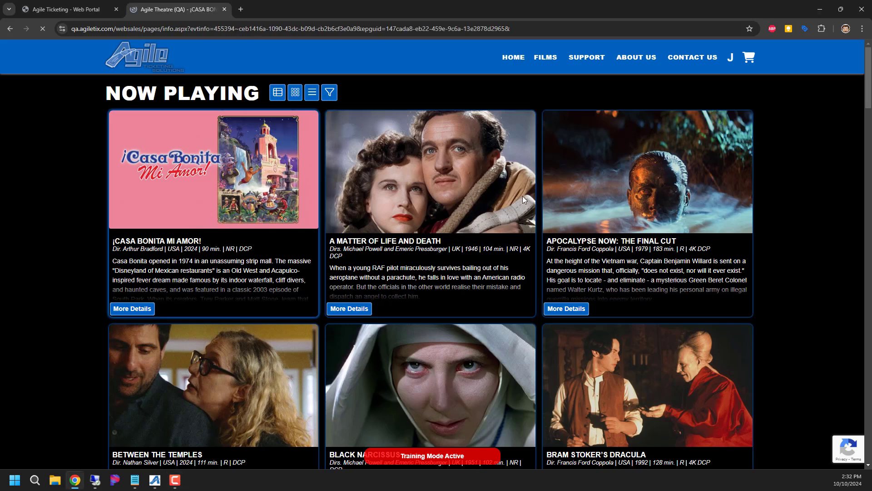
scroll(410, 168, down, 1)
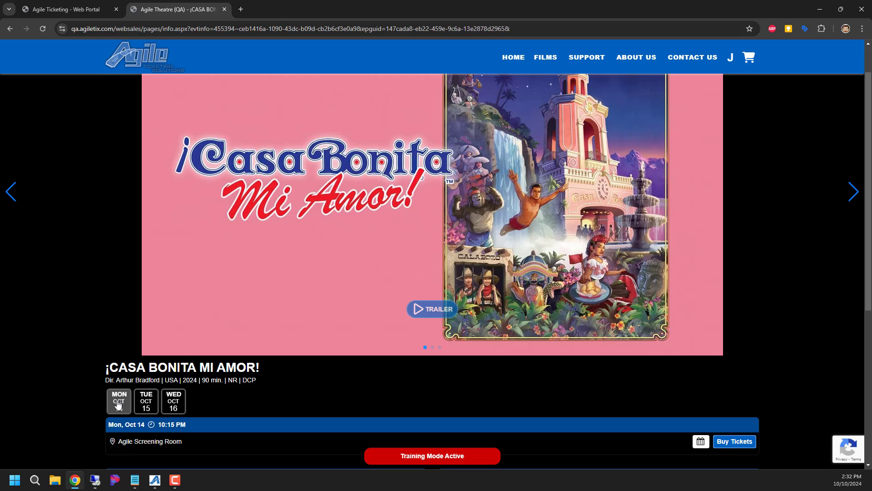
scroll(186, 400, down, 1)
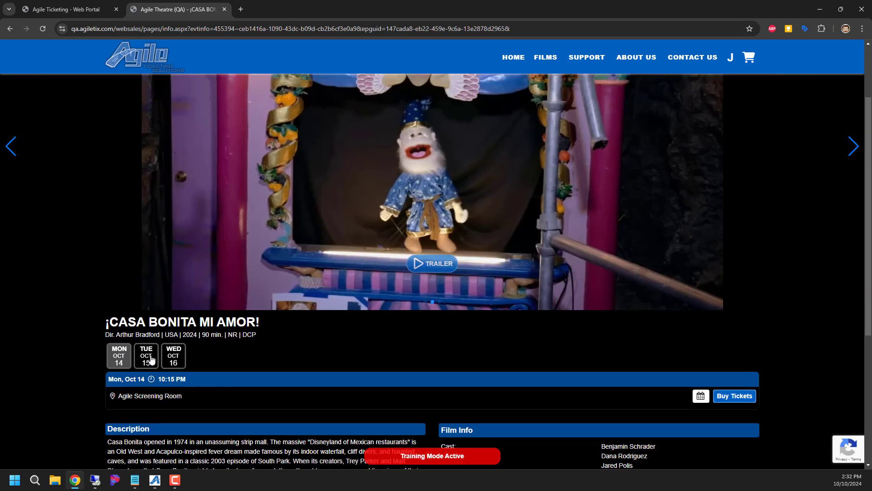
click(146, 356)
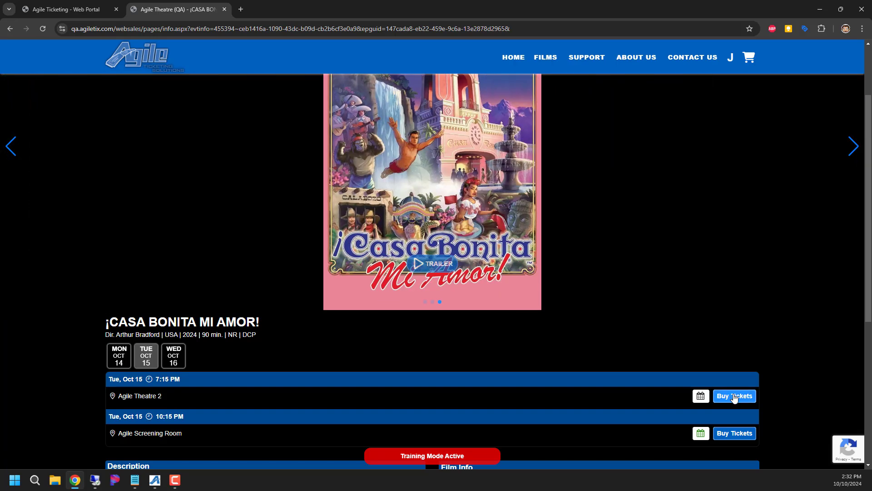
click(735, 396)
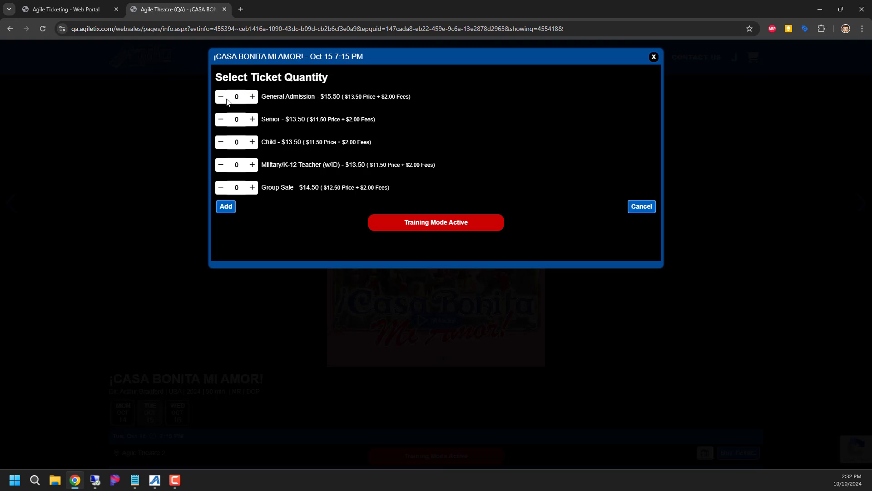
- Add 2 General Admission tickets for the selected showing to the cart
click(252, 96)
click(252, 96)
click(252, 97)
click(223, 98)
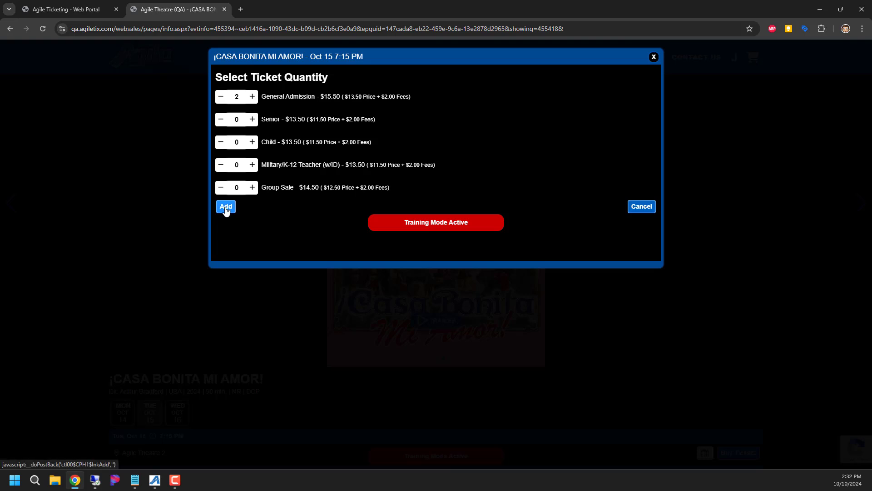
click(225, 207)
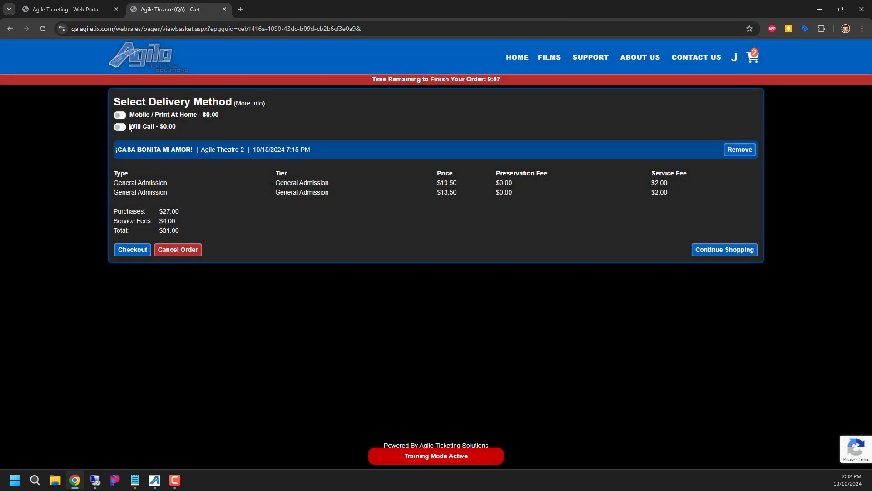
- Check out with Mobile / Print At Home delivery, agreeing to the terms and paying with the saved Visa card
click(120, 115)
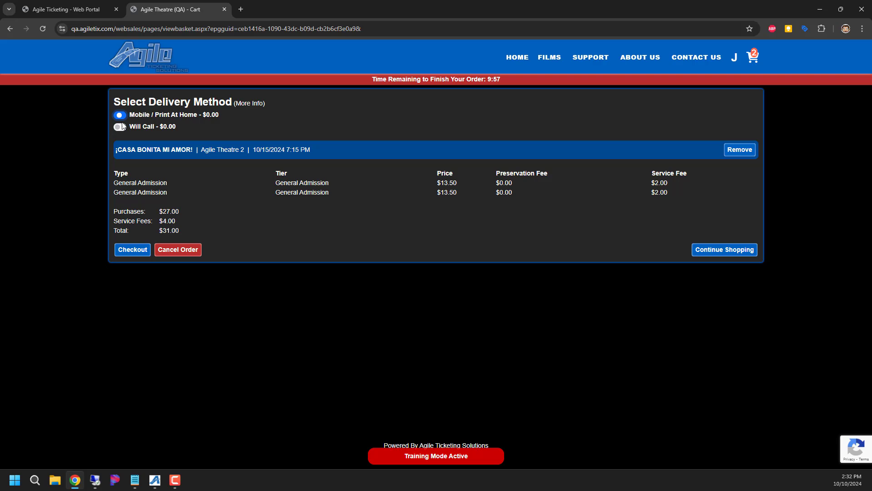
click(142, 252)
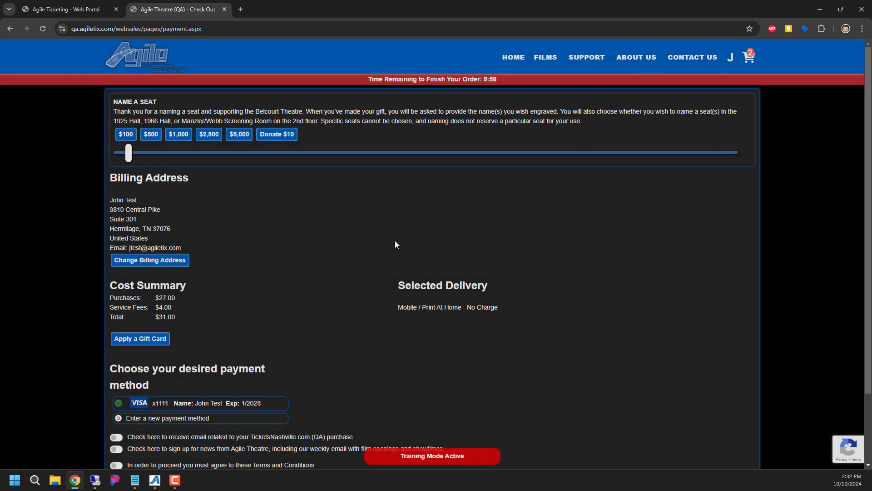
scroll(295, 251, down, 3)
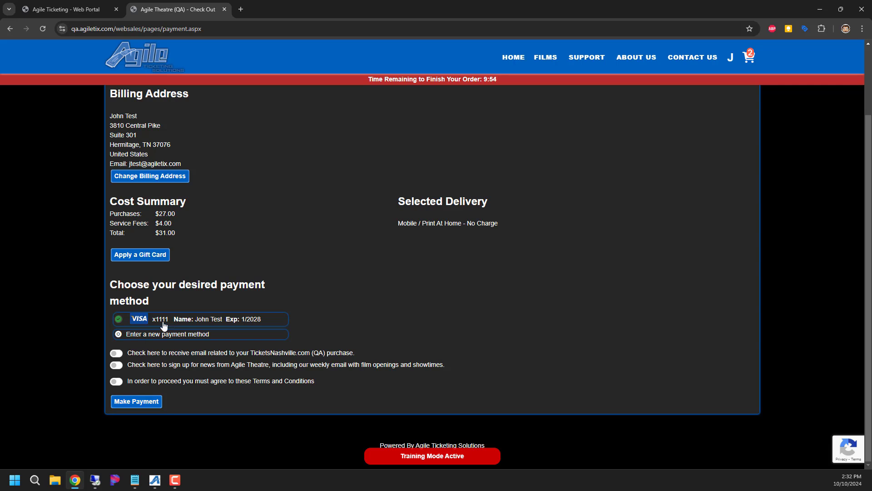
click(115, 381)
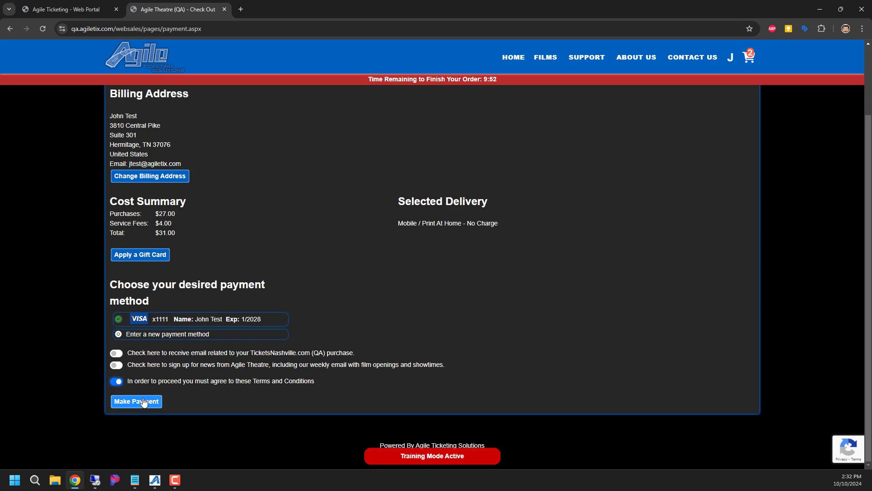
click(142, 401)
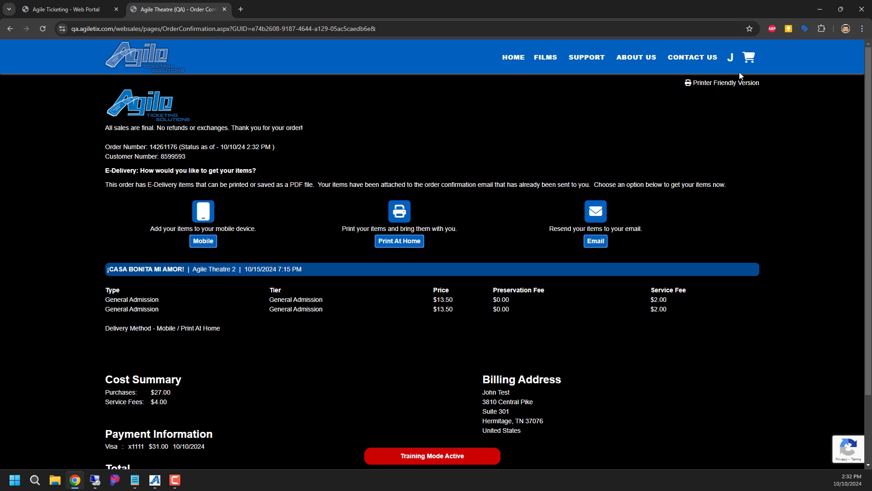
- Open the signed-in customer's account page
click(730, 58)
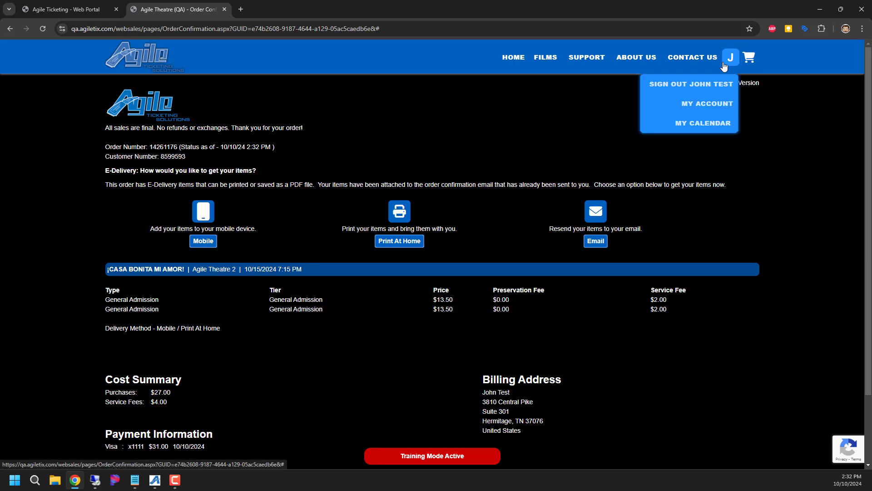
click(708, 105)
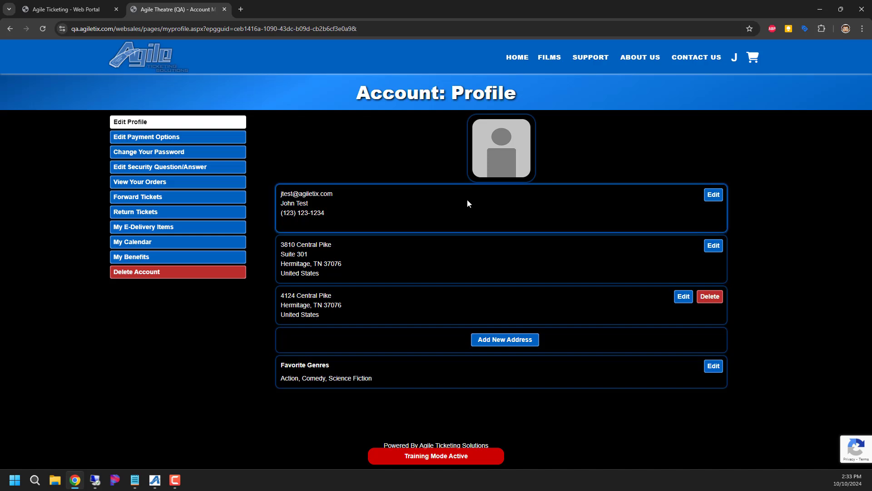
- Show the new address form on the customer's profile and cancel it, and open the Favorite Genres selection
click(487, 338)
scroll(535, 252, down, 2)
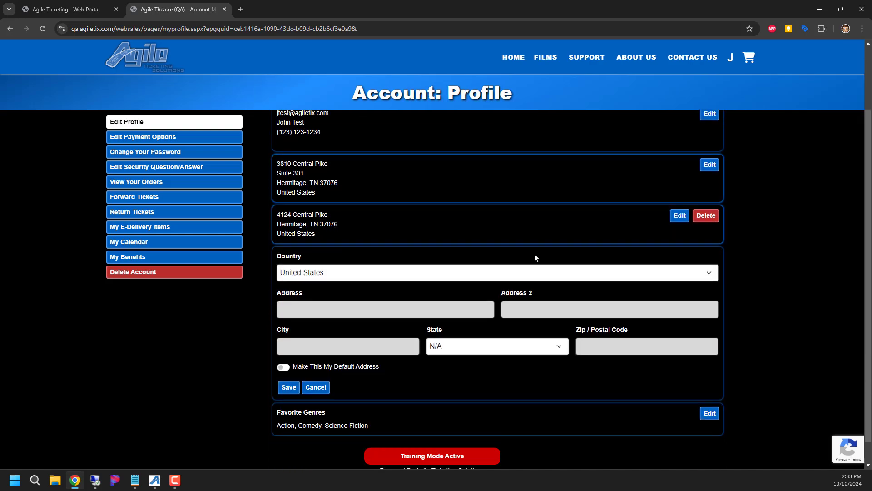
click(314, 378)
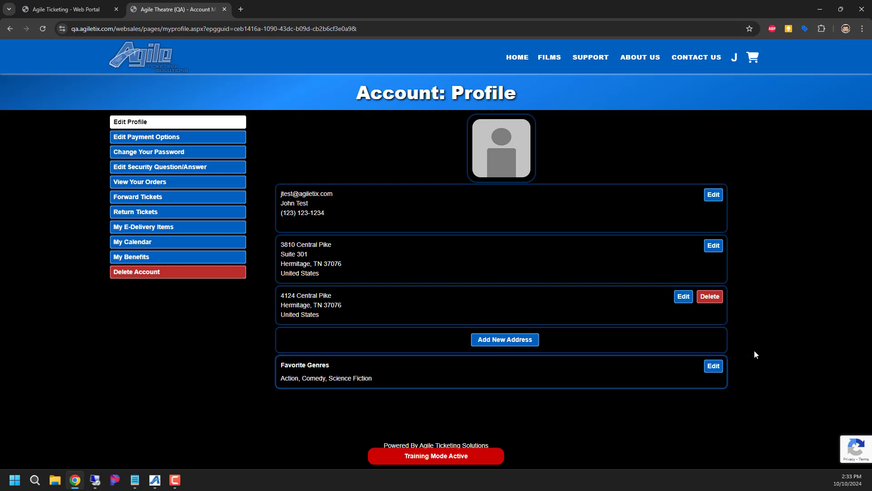
click(715, 366)
scroll(575, 363, down, 4)
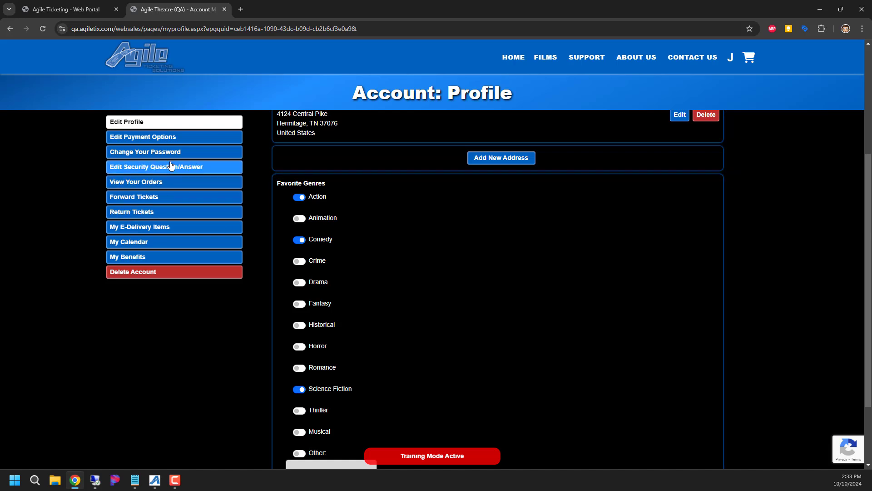
- View the account's payment options, password change form and past orders
click(171, 138)
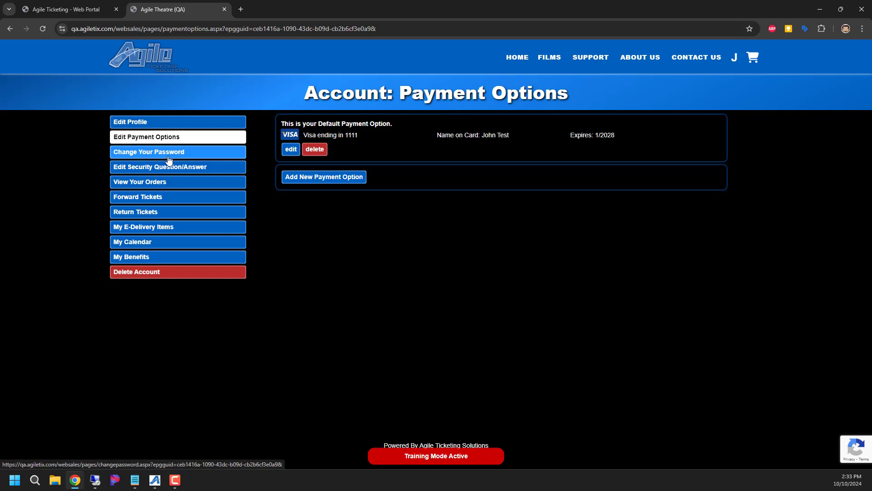
click(215, 156)
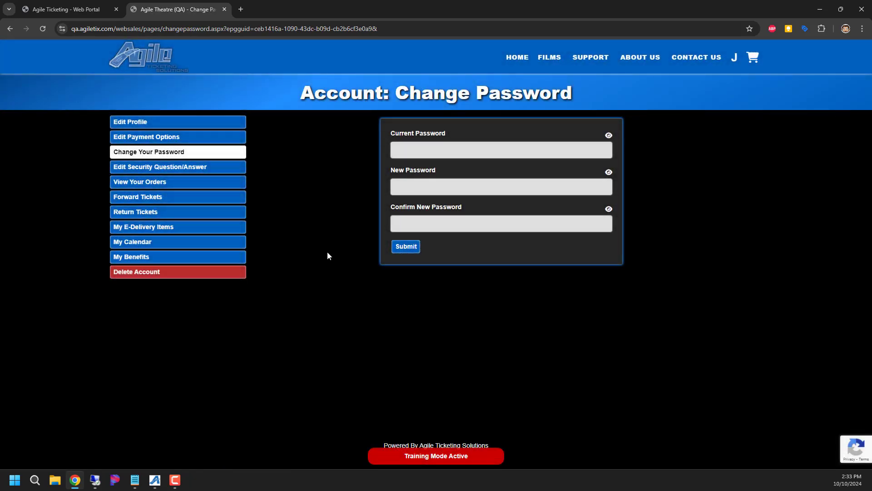
click(163, 182)
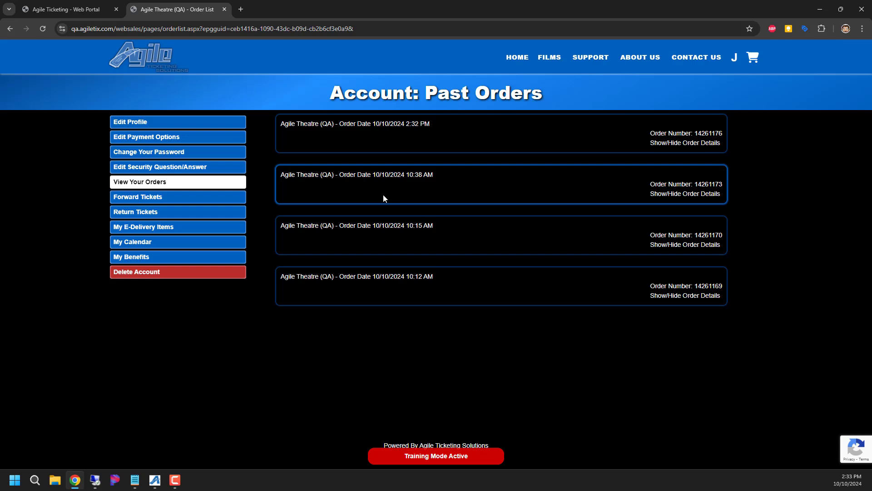
- Return both General Admission tickets for APOCALYPSE NOW: THE FINAL CUT on Oct 23 at 1:00 PM to the account balance
click(168, 216)
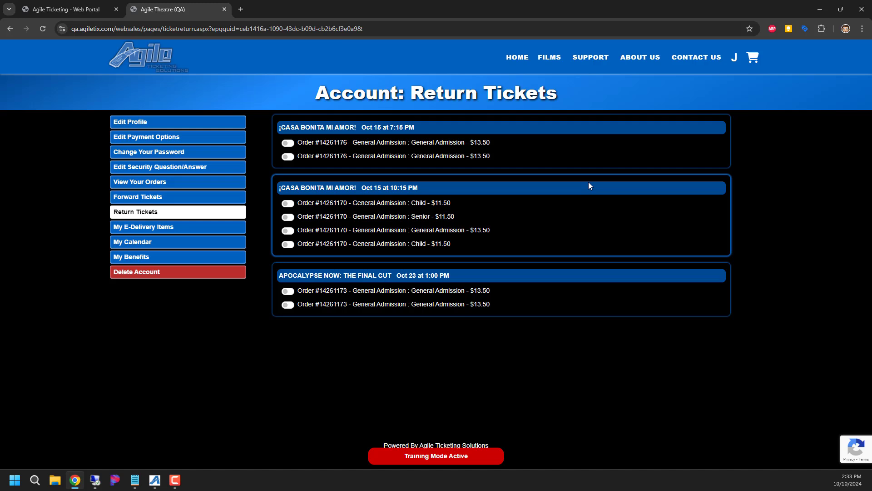
click(288, 291)
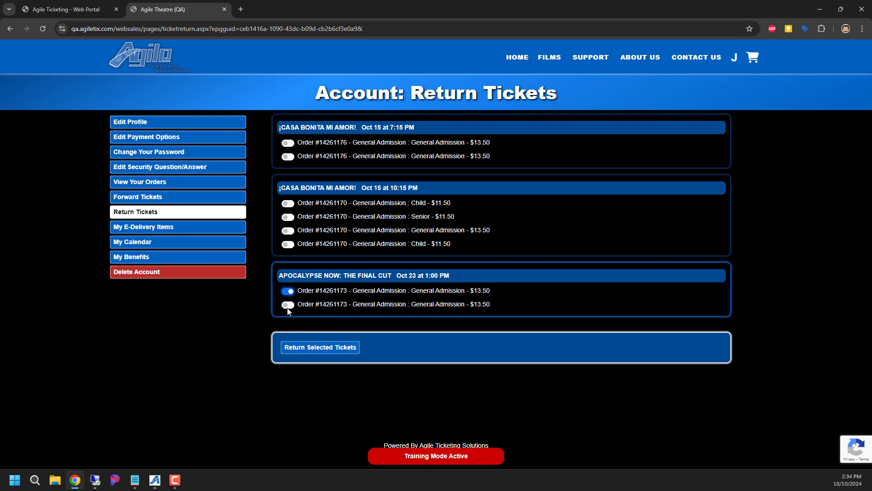
click(322, 348)
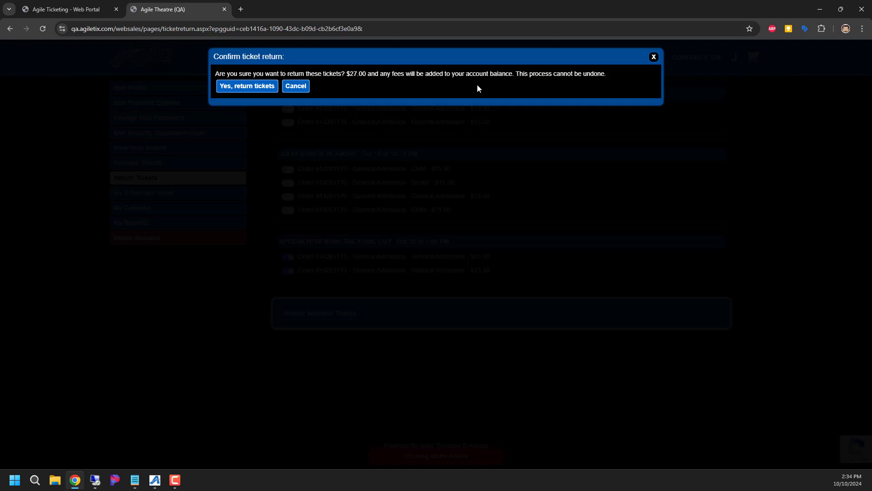
click(247, 87)
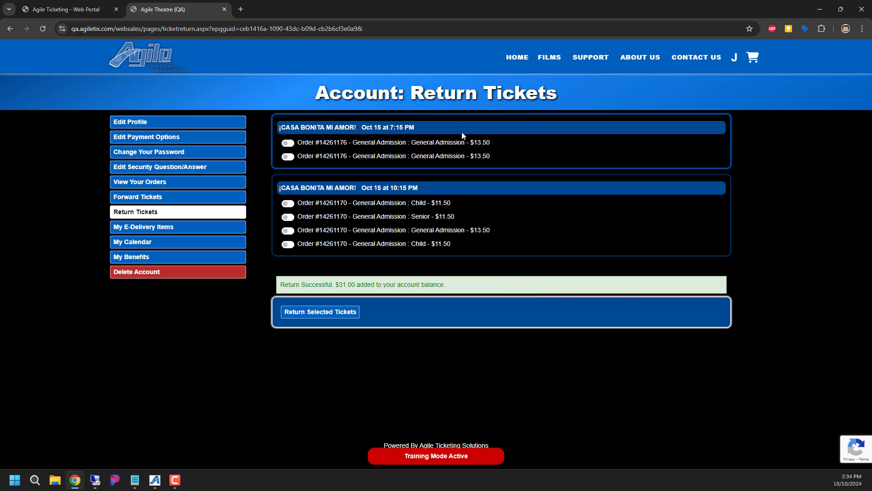
- From the Now Playing films, add 2 General Admission tickets for APOCALYPSE NOW: THE FINAL CUT on Oct 23 at 8:10 PM to the cart
click(545, 60)
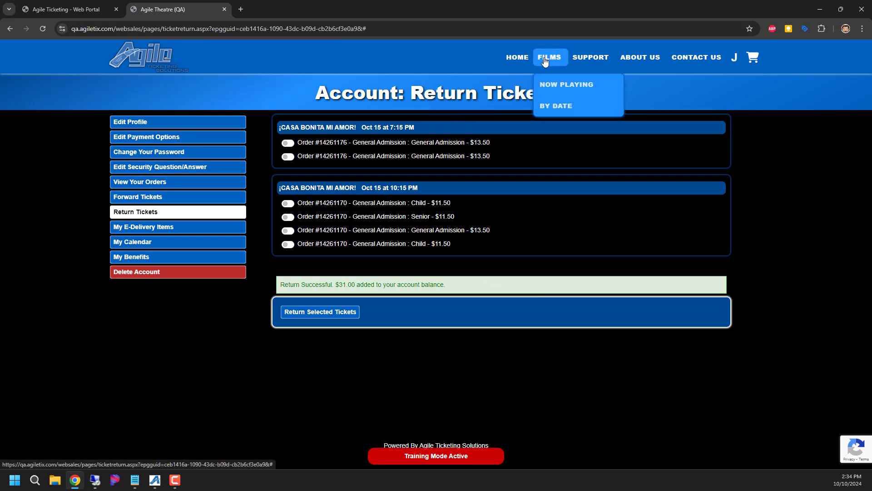
click(559, 89)
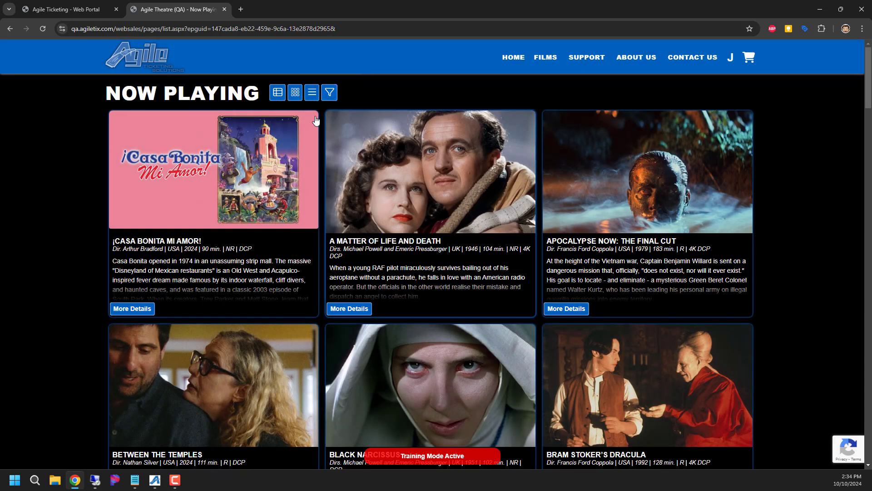
click(677, 160)
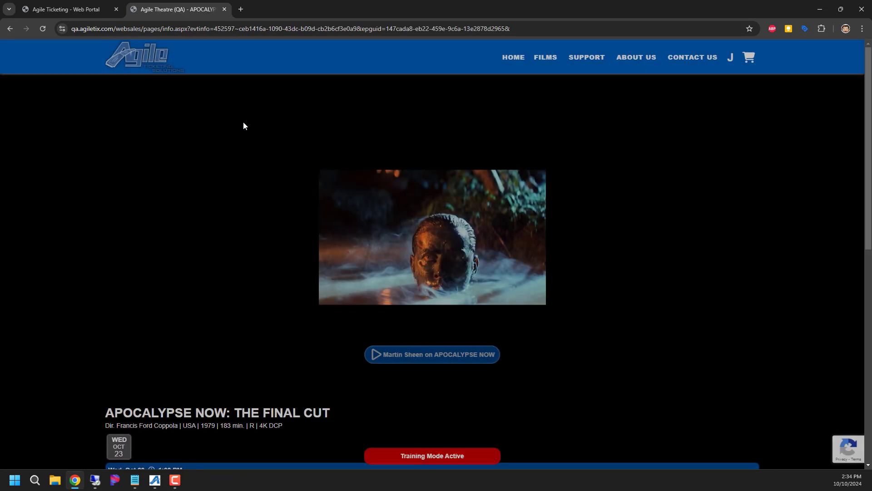
scroll(381, 240, down, 2)
scroll(381, 241, down, 4)
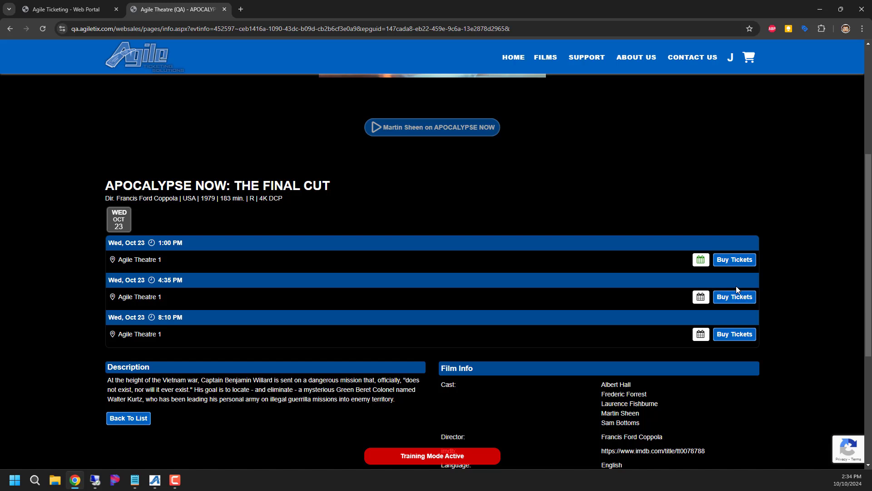
click(734, 335)
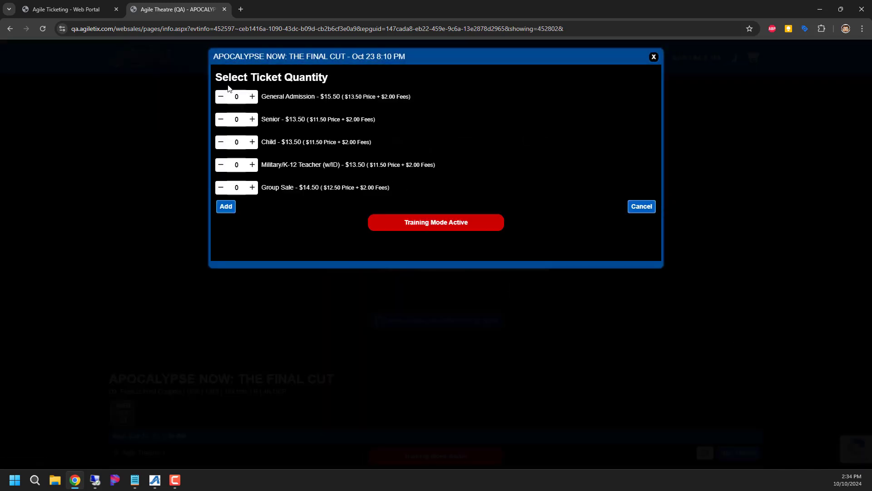
click(226, 206)
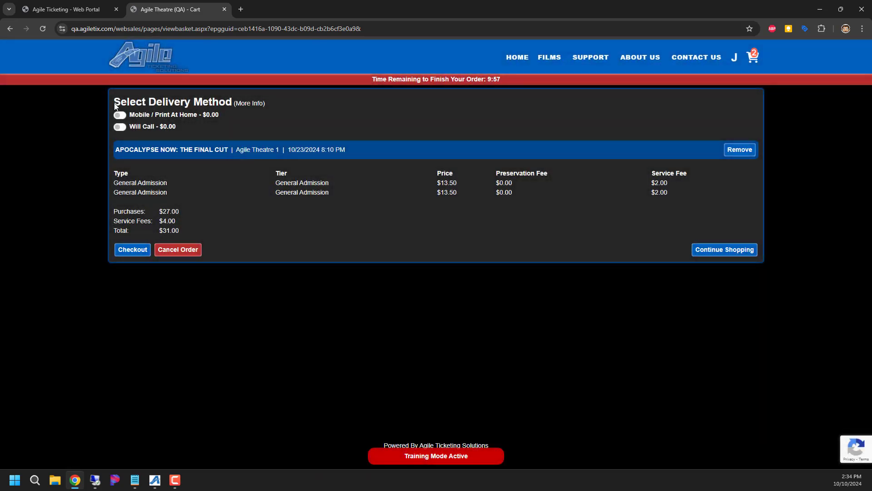
- Check out with Mobile / Print At Home delivery, applying the account balance, agreeing to the terms and finalizing the order
click(129, 252)
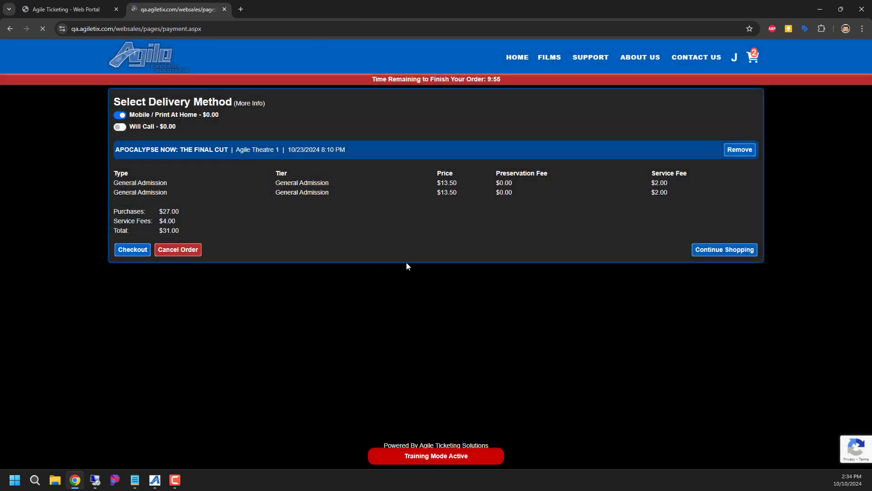
scroll(101, 364, down, 1)
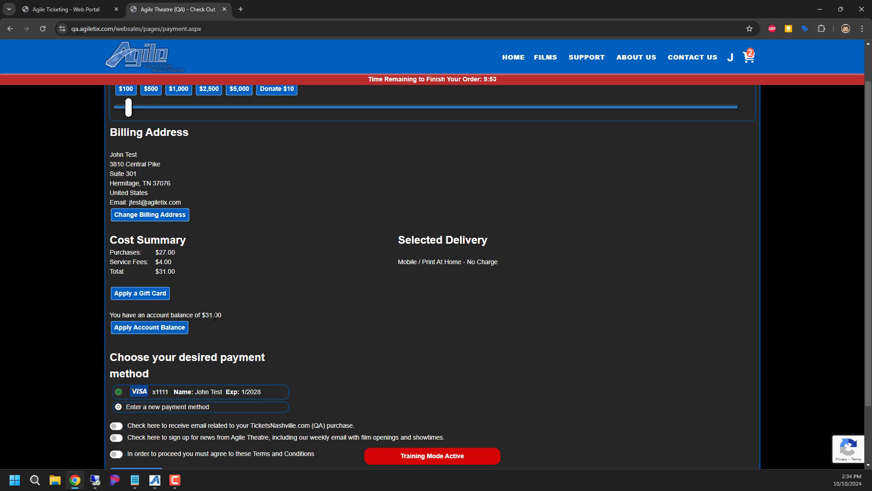
click(159, 329)
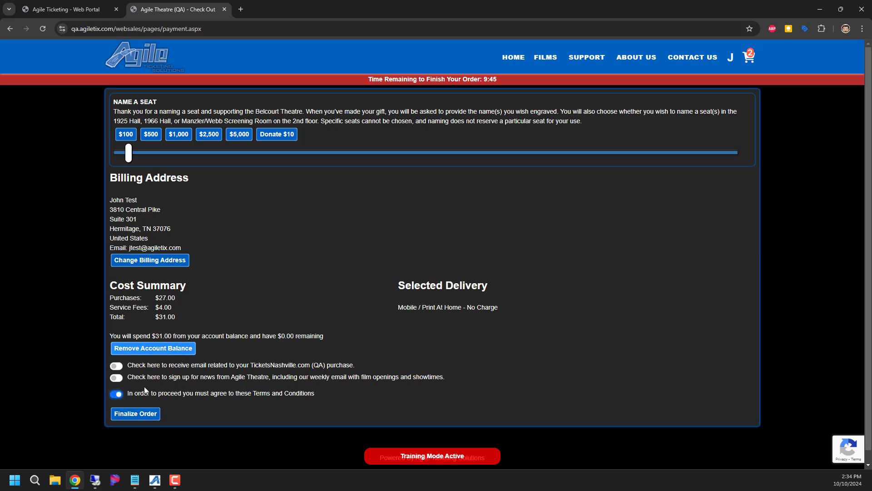
click(134, 414)
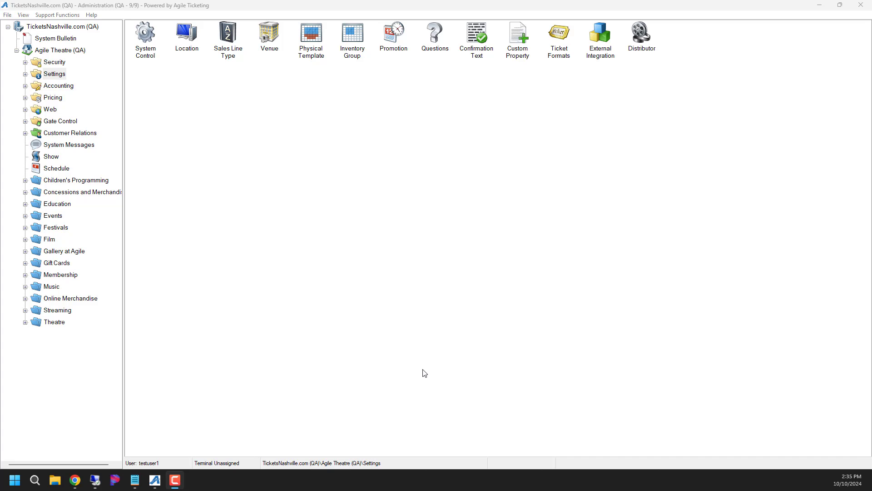
- In the Agile Administration program, examine the web options under Additional Settings in Agile Theatre (QA)'s System Control
click(26, 75)
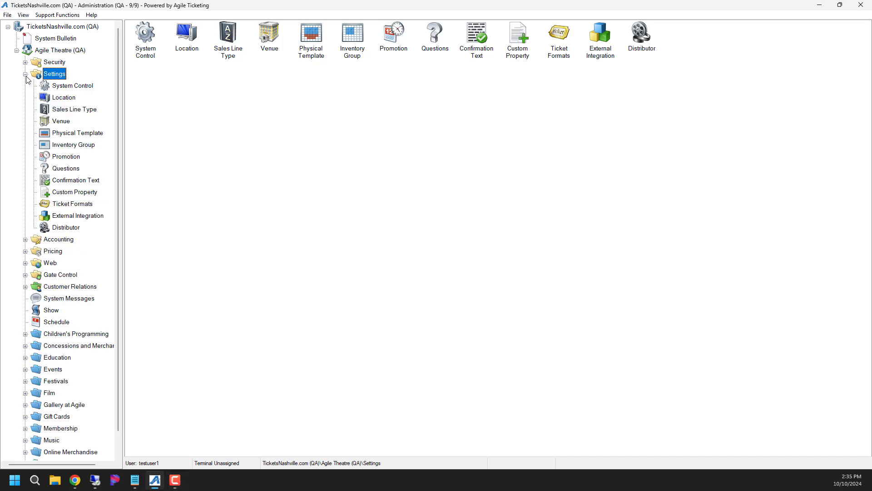
click(72, 86)
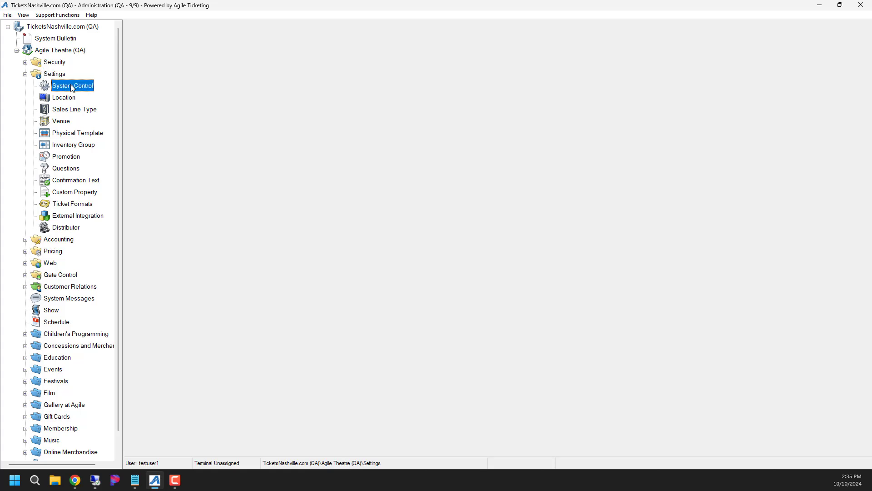
scroll(404, 262, down, 5)
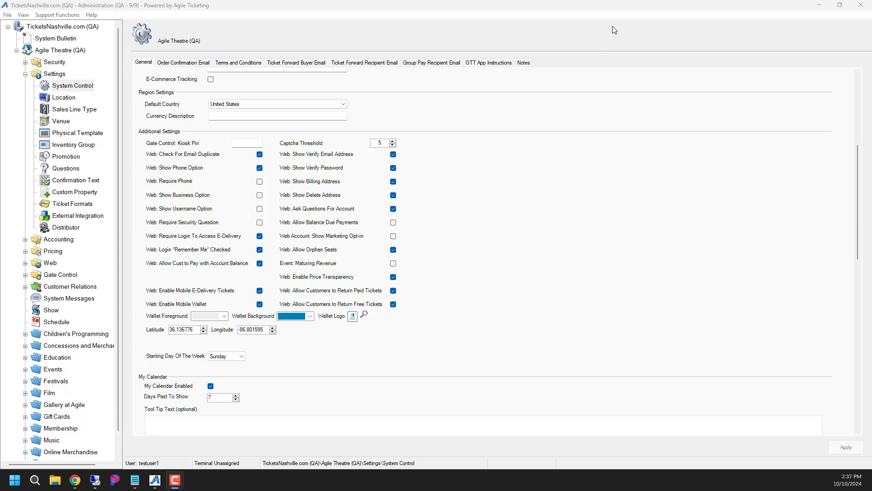
- Switch back to the ticket sales site in Chrome, examine the profile's account deletion confirmation and cancel it
click(817, 6)
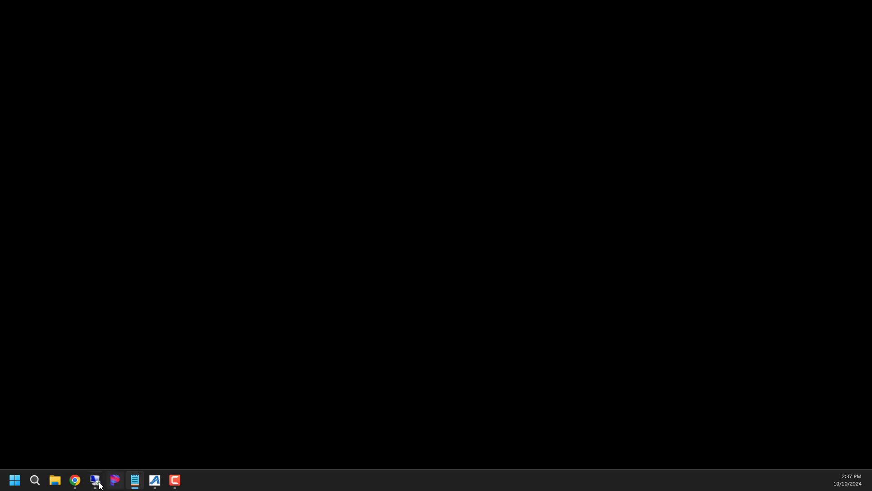
click(75, 479)
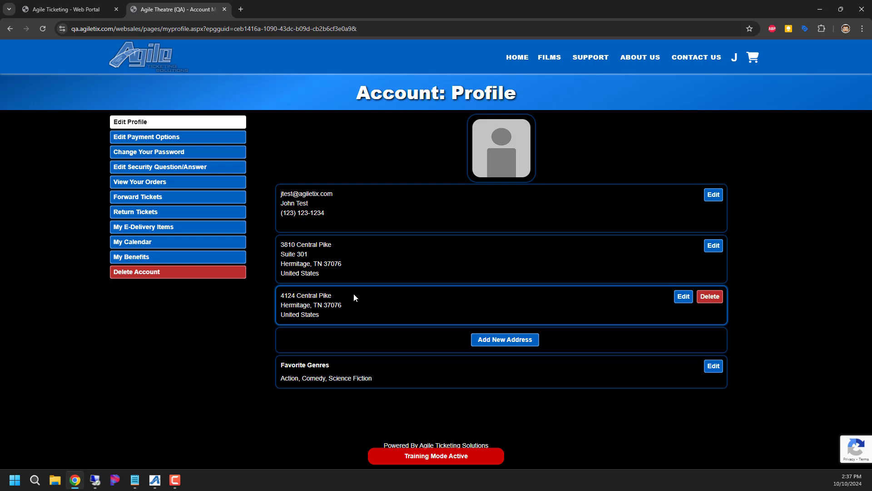
click(174, 275)
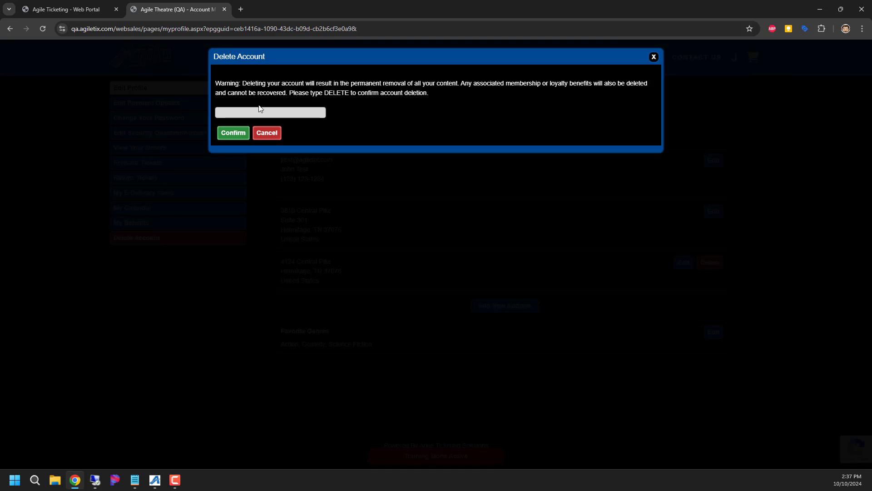
click(269, 133)
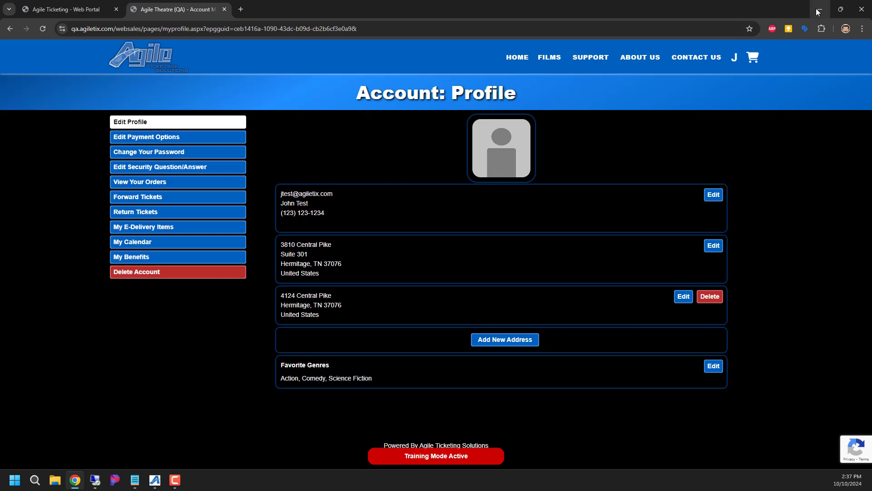
- In the Agile web portal, search the customers for the test customer's full name and open the matching record
click(78, 10)
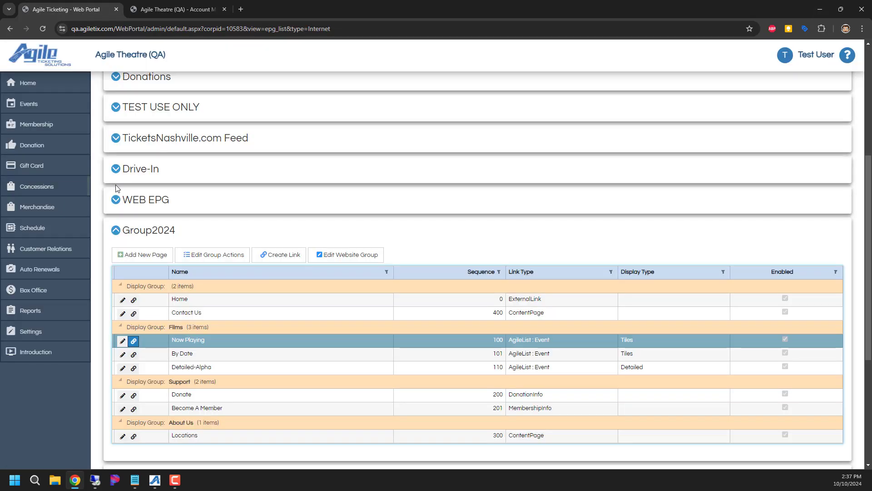
click(44, 249)
click(36, 265)
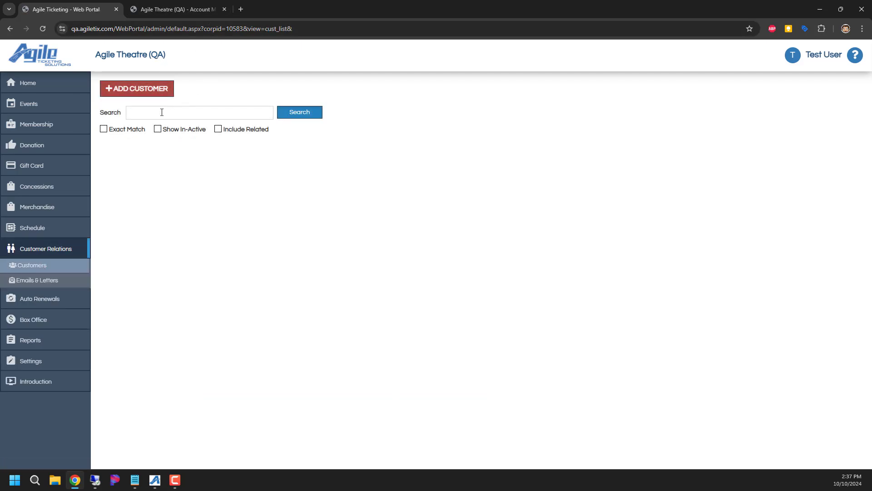
text(john test)
key(Return)
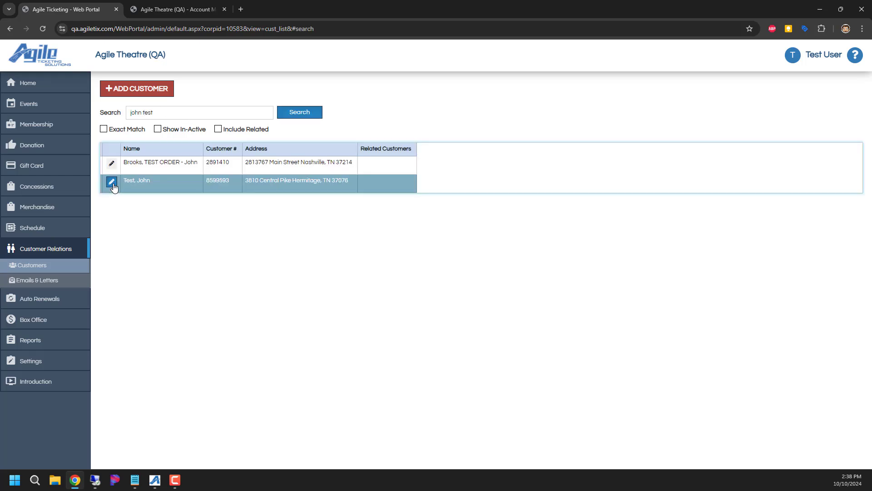
click(111, 183)
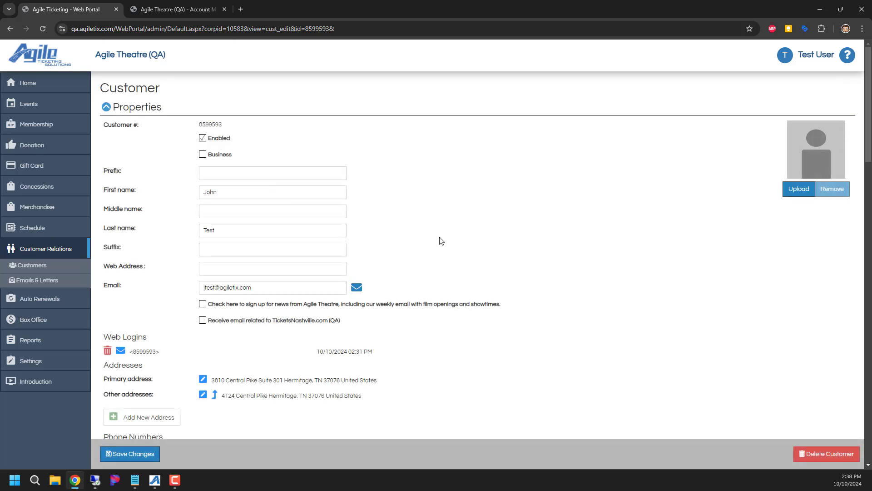
- Examine the deletion confirmation for the customer record and cancel it
click(821, 457)
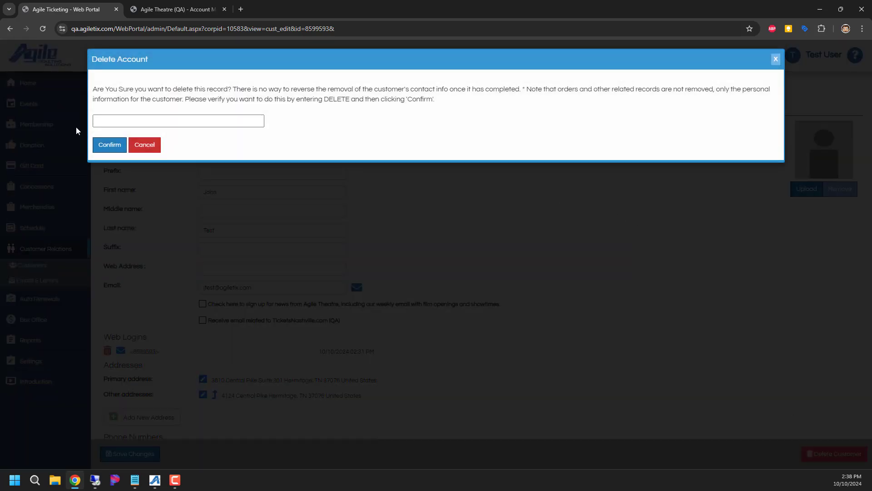
mouse_move(253, 100)
mouse_down()
mouse_move(459, 107)
mouse_move(259, 96)
mouse_up()
click(259, 95)
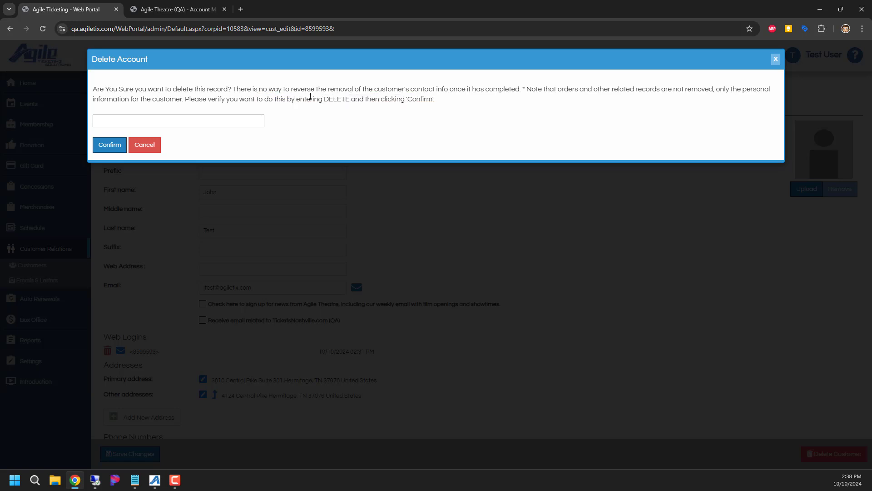
click(107, 120)
click(155, 149)
- Switch to the Agile Administration program, search Agile Theatre (QA)'s customers for the test customer's full name and open the matching record
click(154, 481)
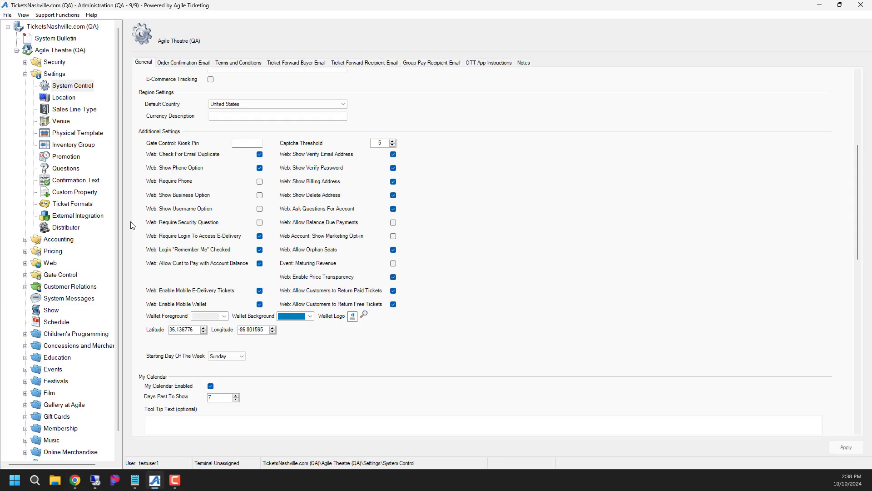
click(55, 289)
click(59, 298)
click(173, 29)
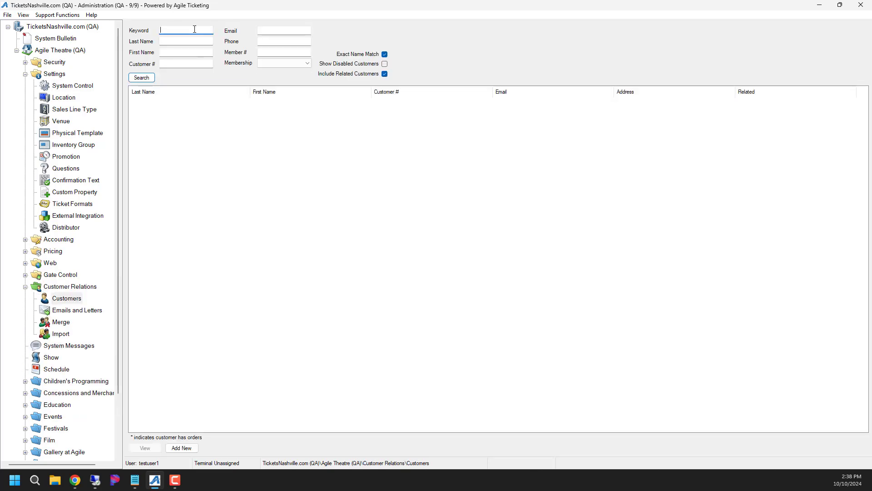
text(john test)
key(Return)
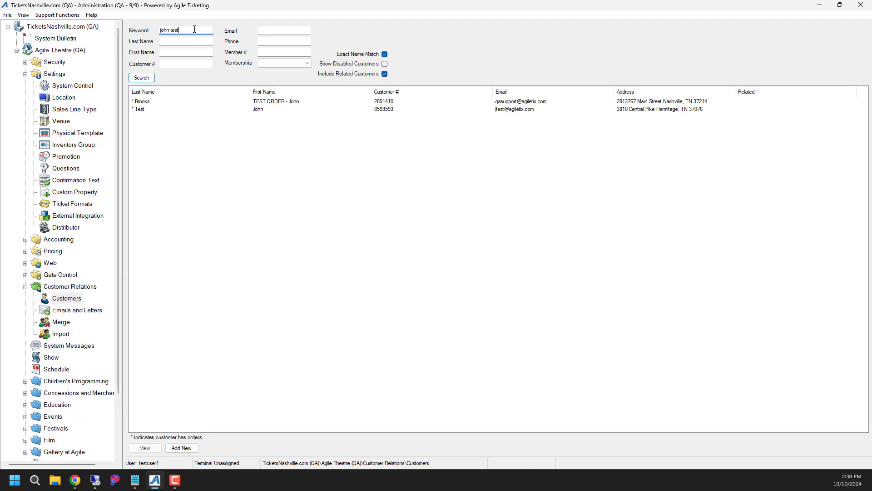
click(282, 111)
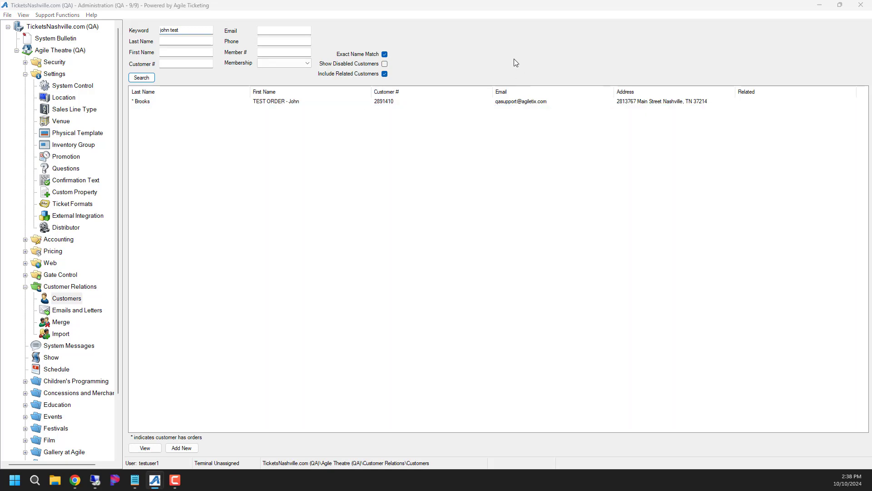
double_click(141, 110)
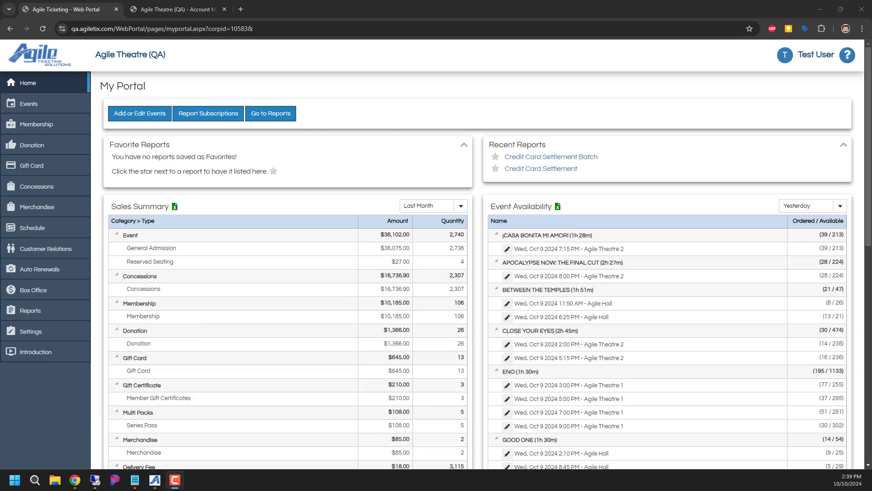
- In the Agile web portal, start a new email with the Customers - Abandoned Cart Email data set, examine its target audience settings and cancel them
click(64, 250)
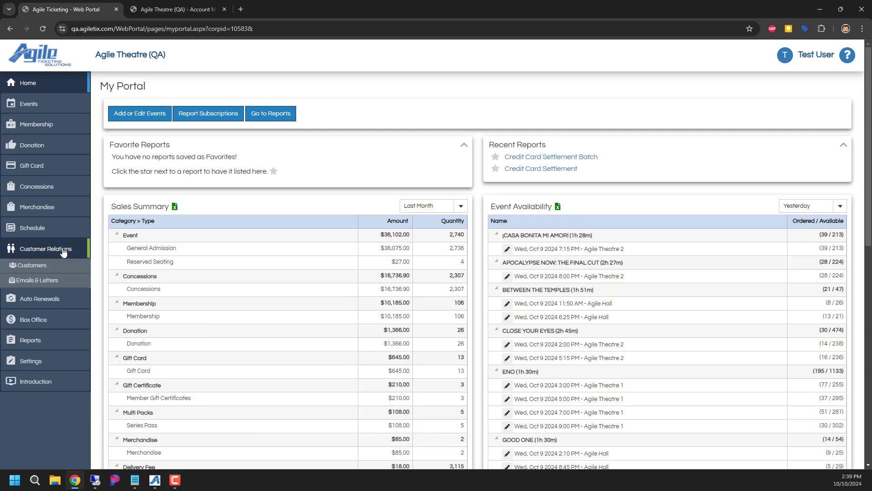
click(47, 281)
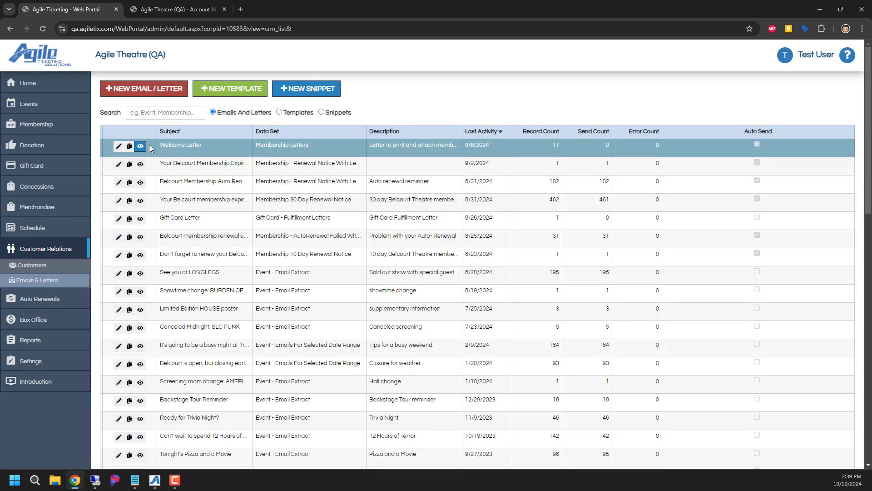
click(141, 89)
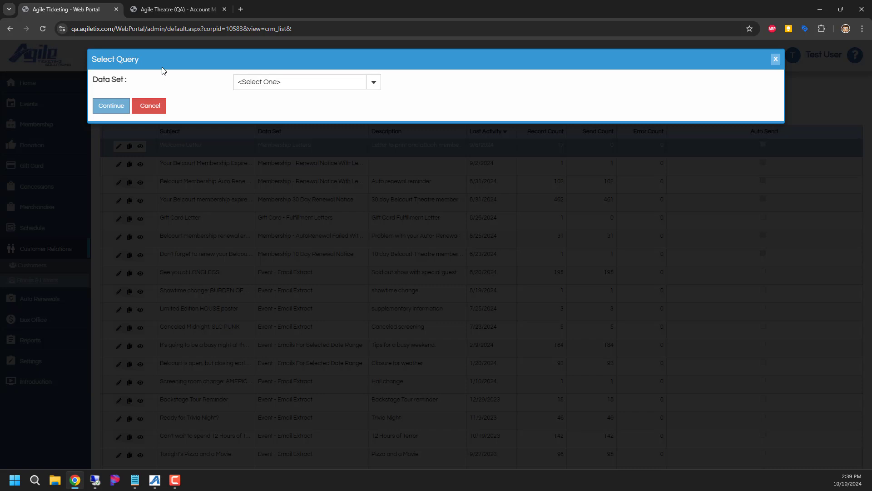
click(373, 82)
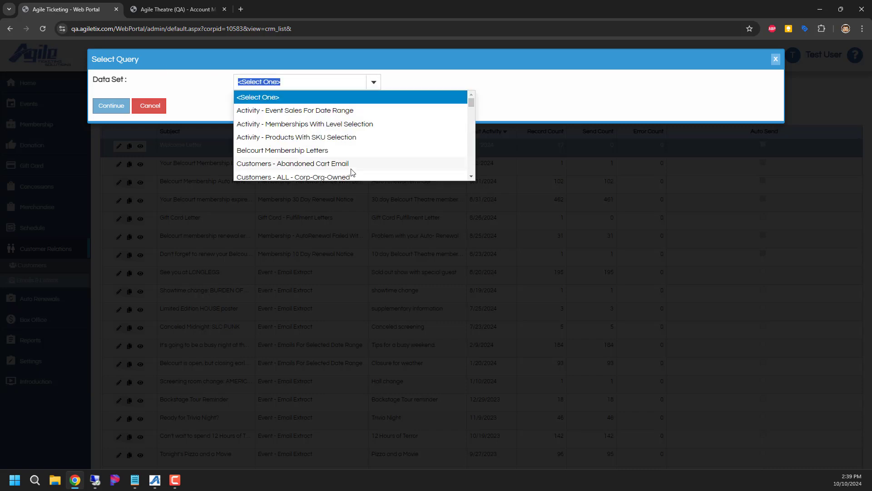
click(321, 167)
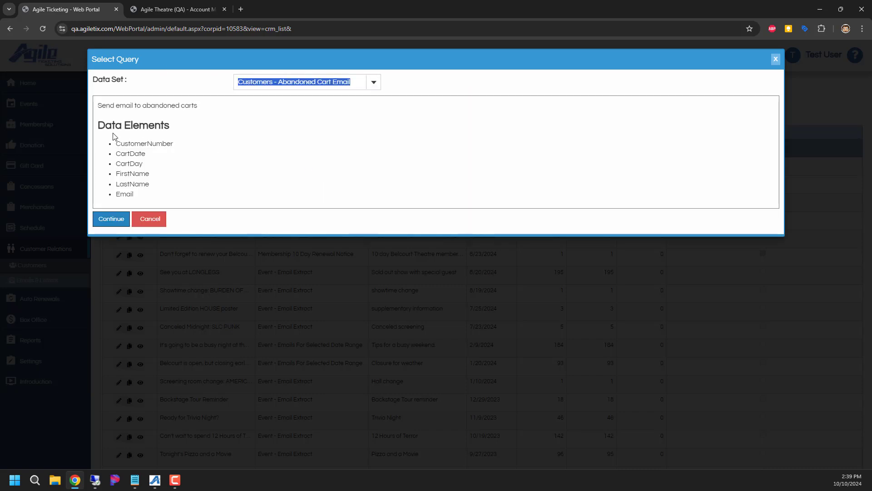
click(110, 219)
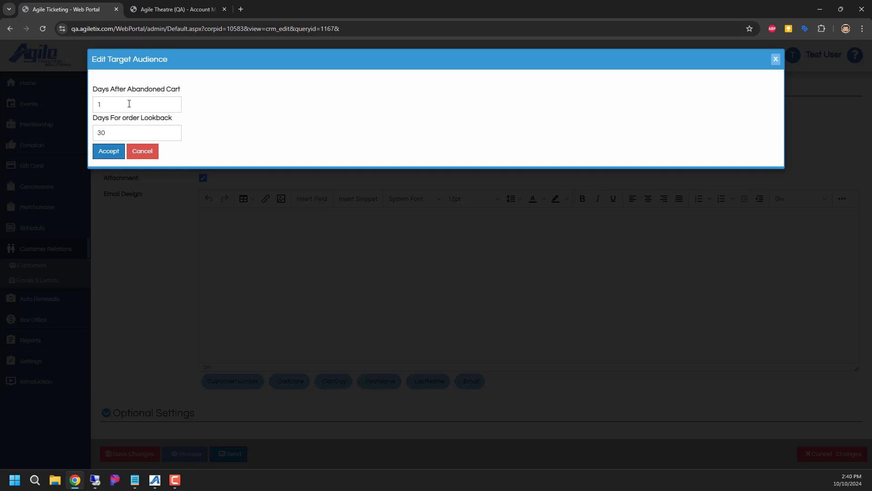
double_click(98, 107)
click(141, 151)
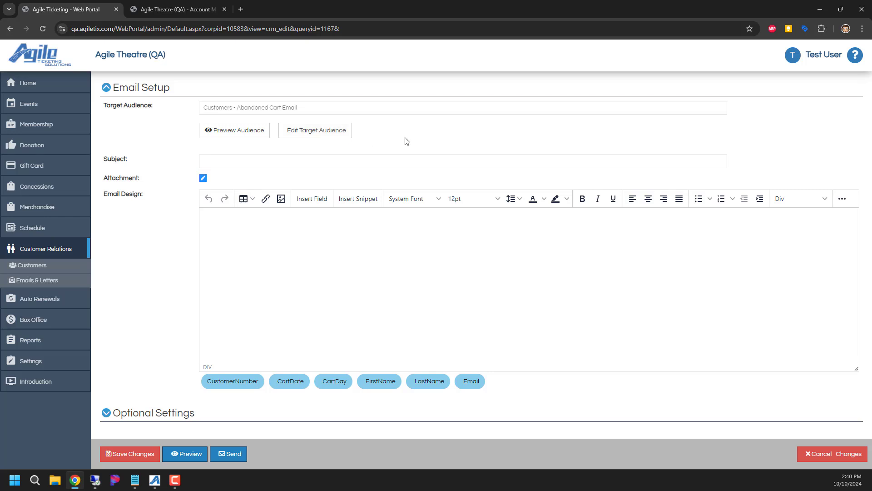
- Leave the unsaved email and view the Credit Card Settlement Batch accounting report for September 1 to 7, 2024
click(28, 345)
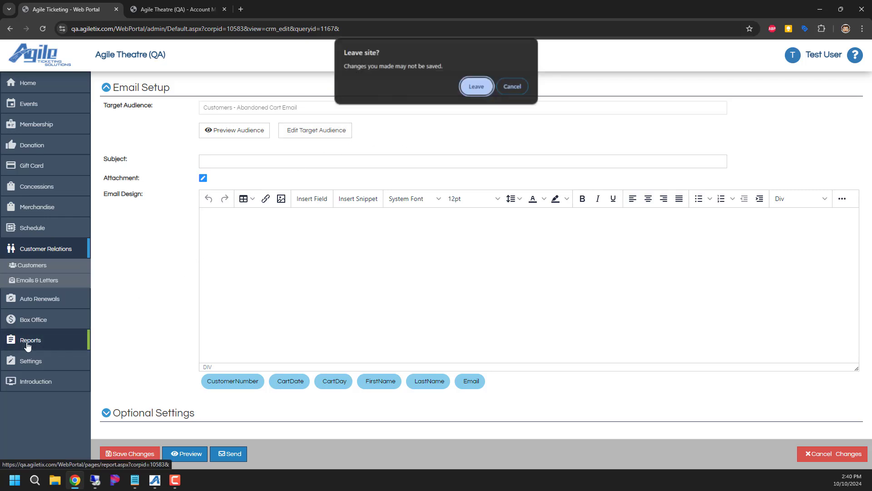
click(485, 90)
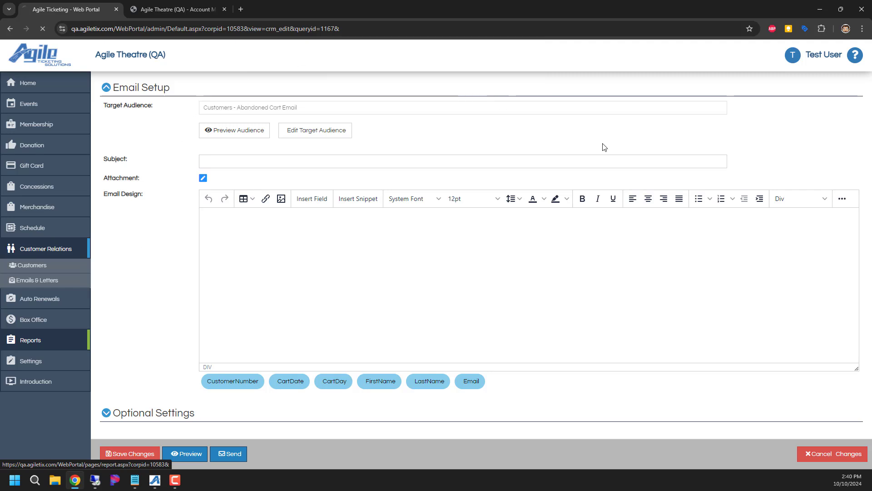
click(157, 294)
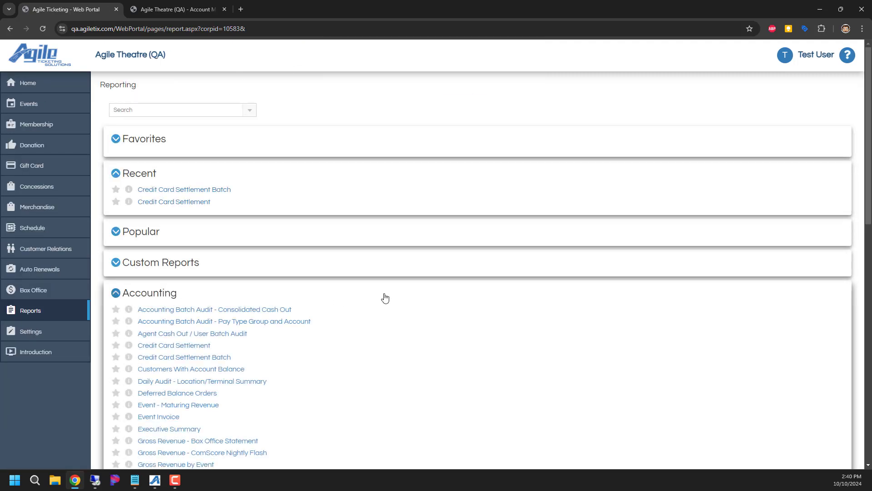
scroll(363, 354, down, 1)
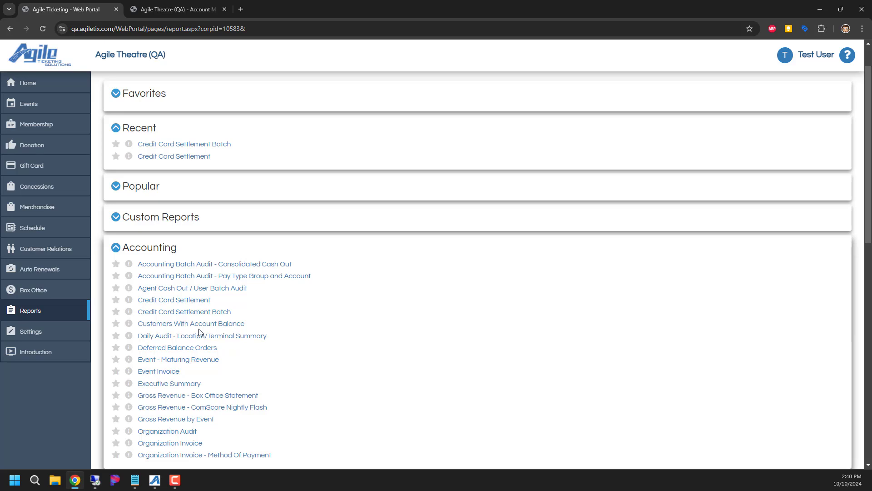
click(188, 314)
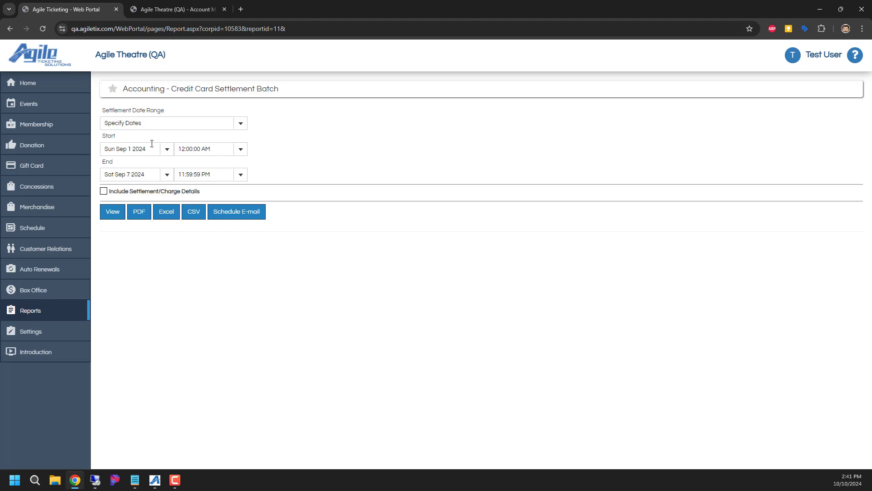
click(115, 212)
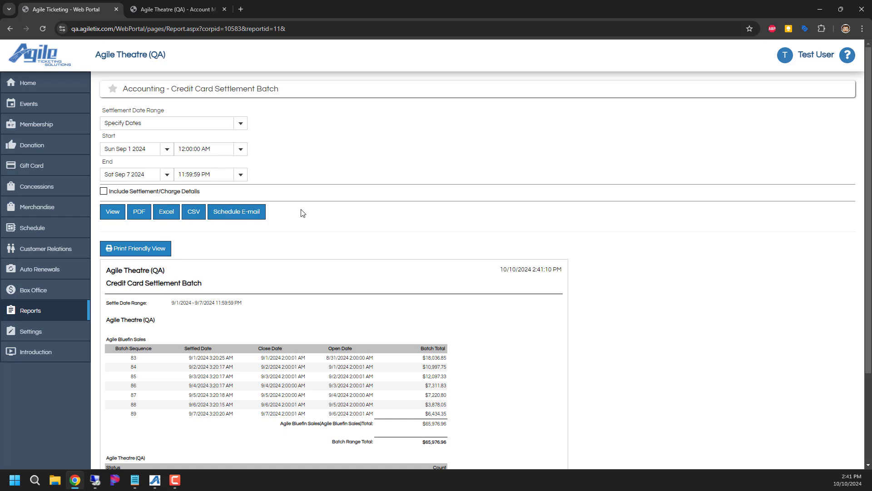
scroll(246, 283, down, 1)
scroll(244, 283, down, 2)
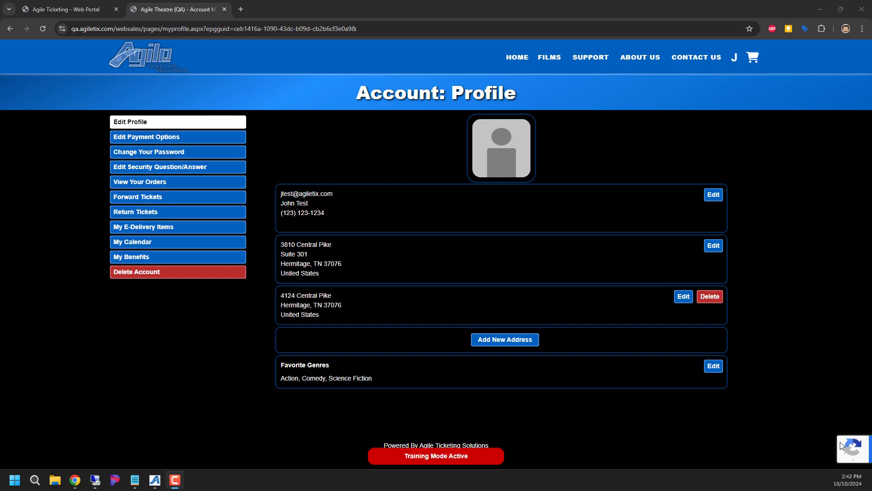
- Minimize Chrome, switch to the Agile Administration program and open Agile Theatre (QA)'s System Control settings
mouse_move(840, 445)
click(820, 9)
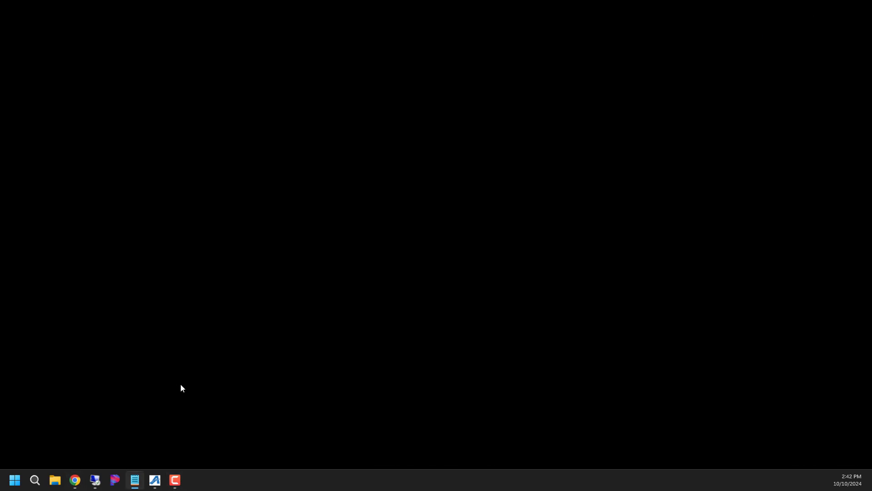
click(155, 480)
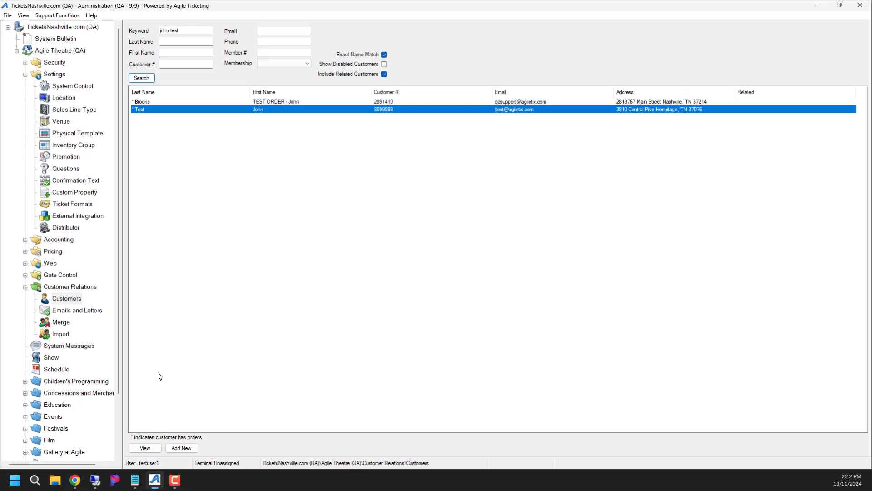
click(69, 86)
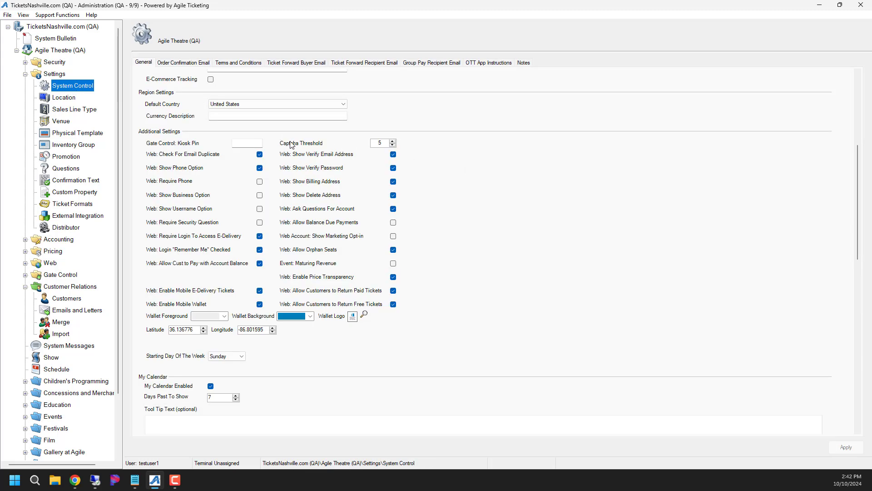